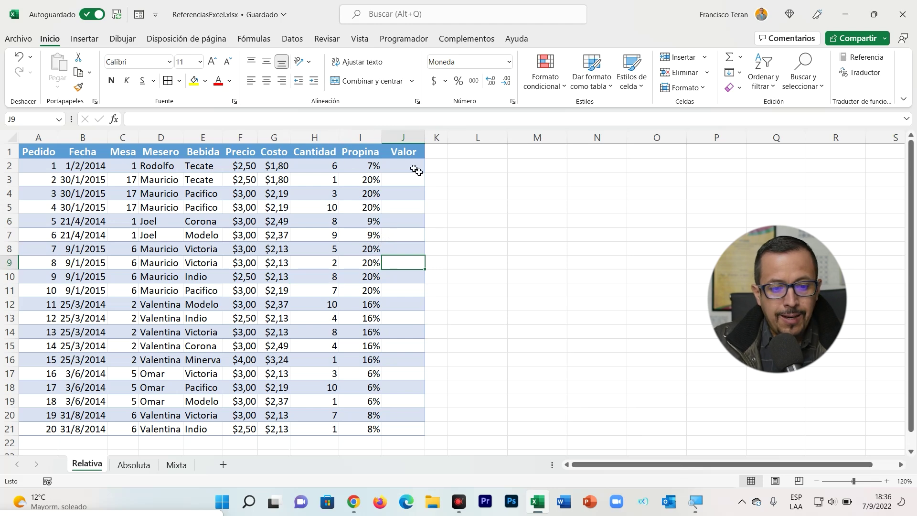
Widen the Valor column (J) slightly
drag(425, 137, 438, 137)
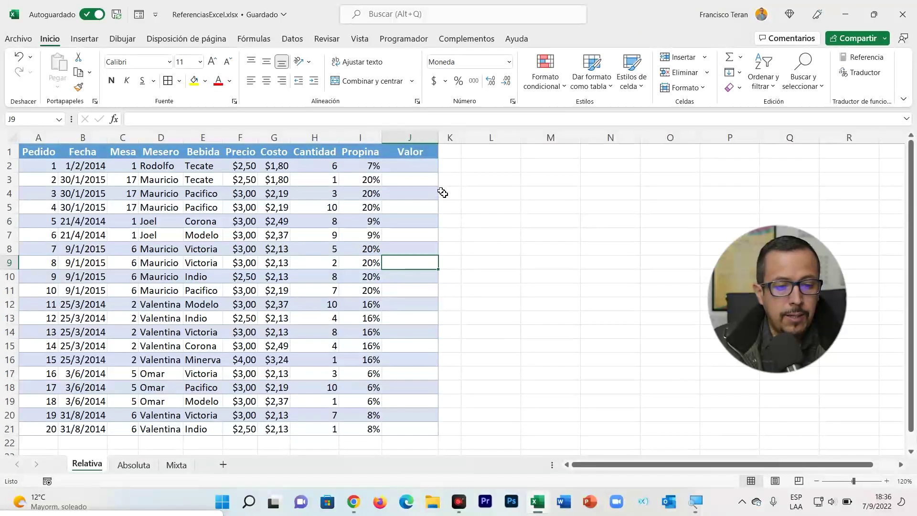
click(420, 167)
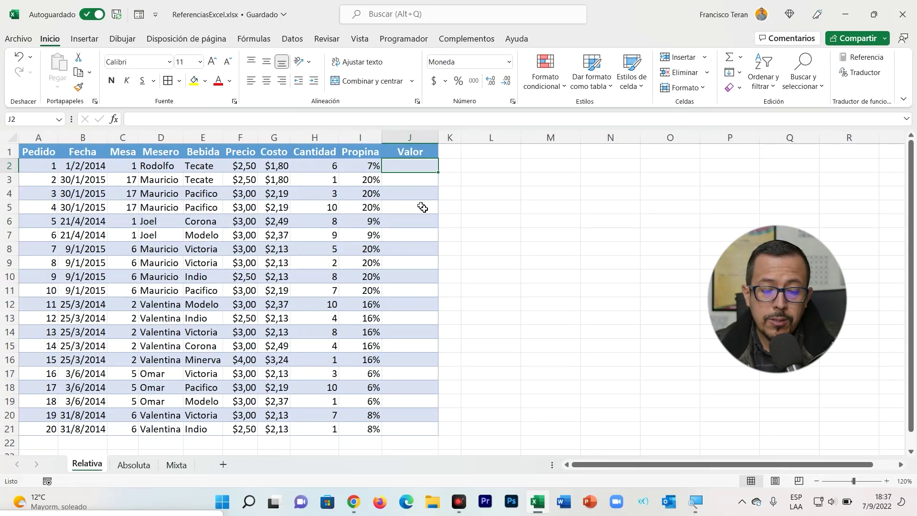
click(416, 250)
click(417, 207)
Enter the formula =H2*F2 in cell J2 to multiply the first order's Cantidad by its Precio
click(412, 168)
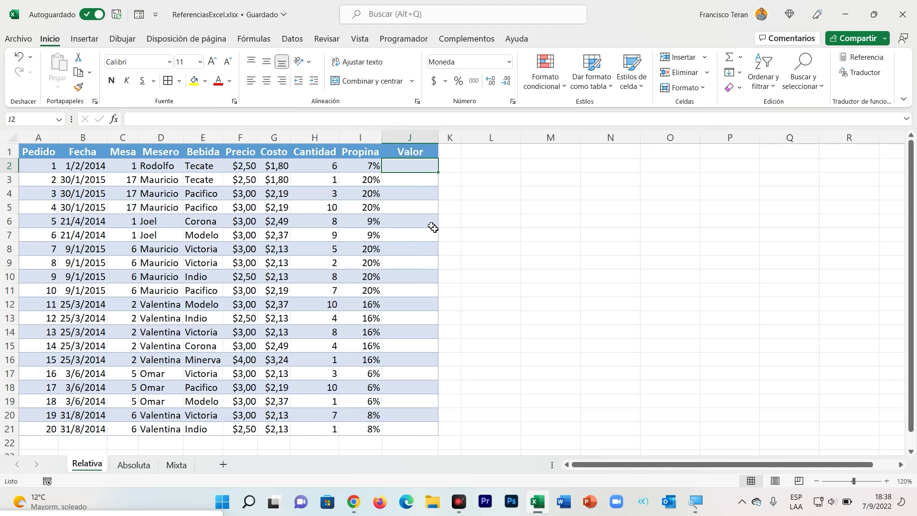
text(=)
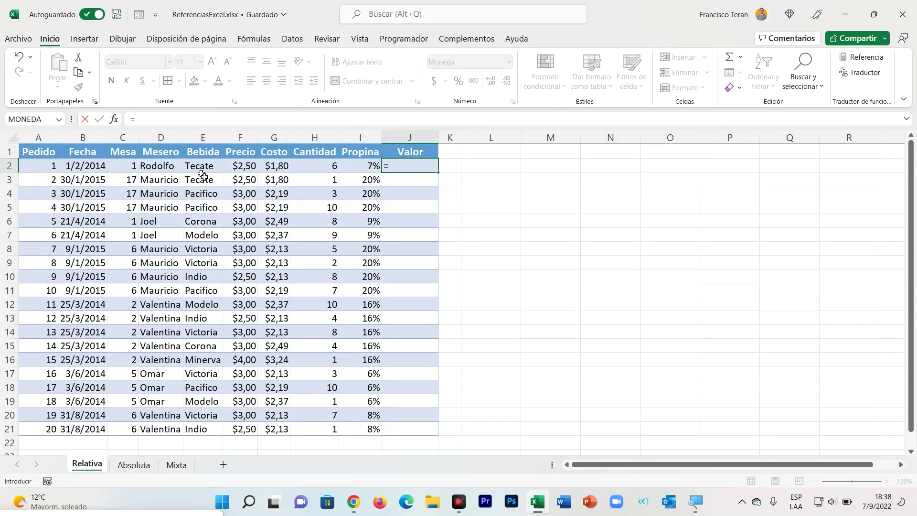
click(317, 170)
text(*)
click(246, 168)
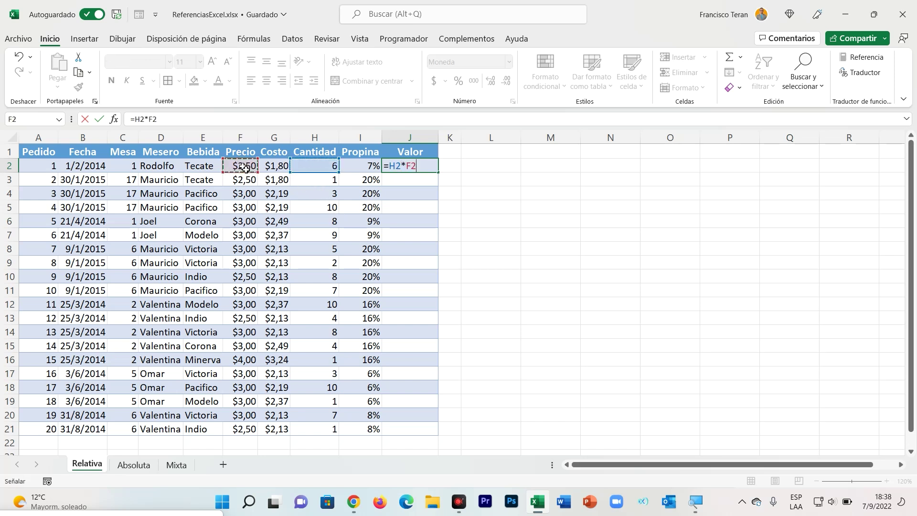
key(Return)
Examine the formula in J2 and the Precio and Cantidad cells it references, leaving the formula as it is
click(413, 166)
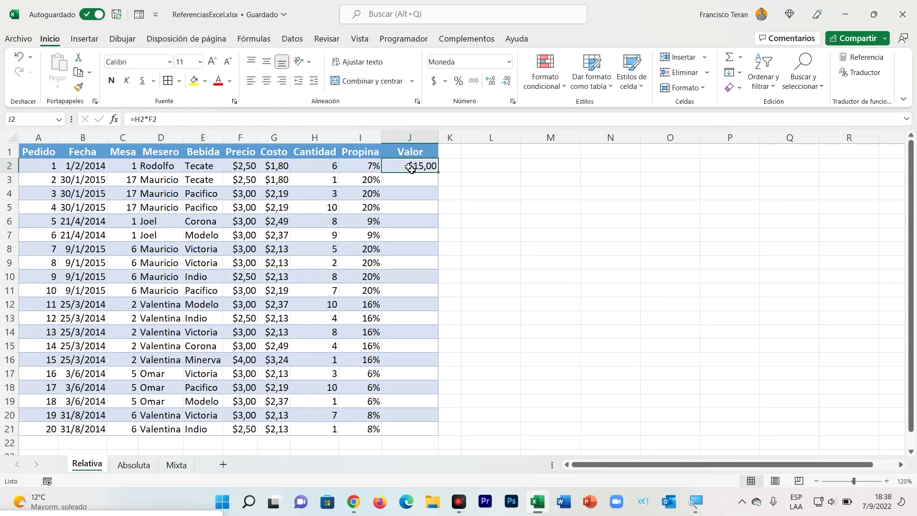
click(250, 169)
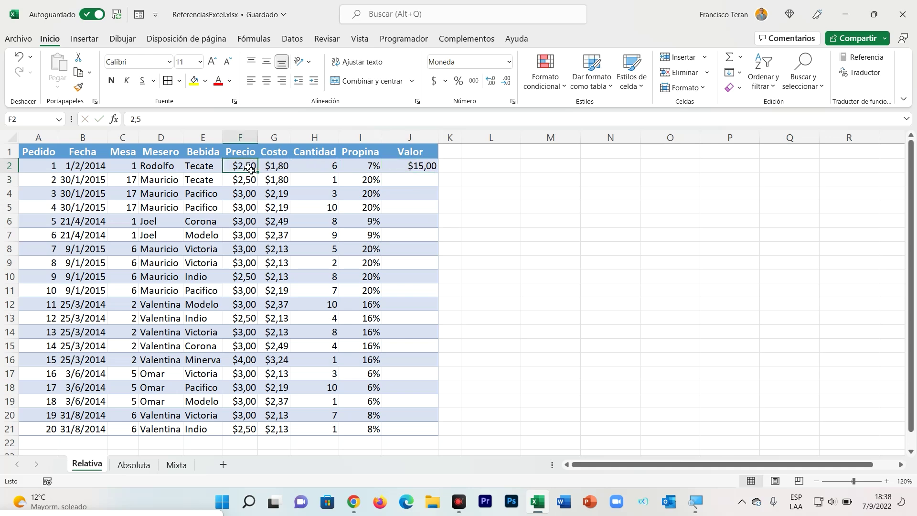
click(330, 166)
click(432, 166)
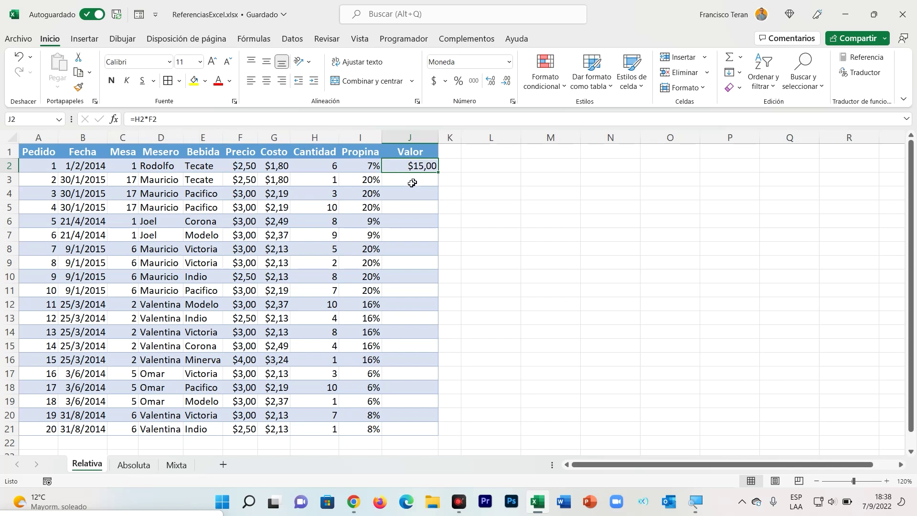
double_click(401, 165)
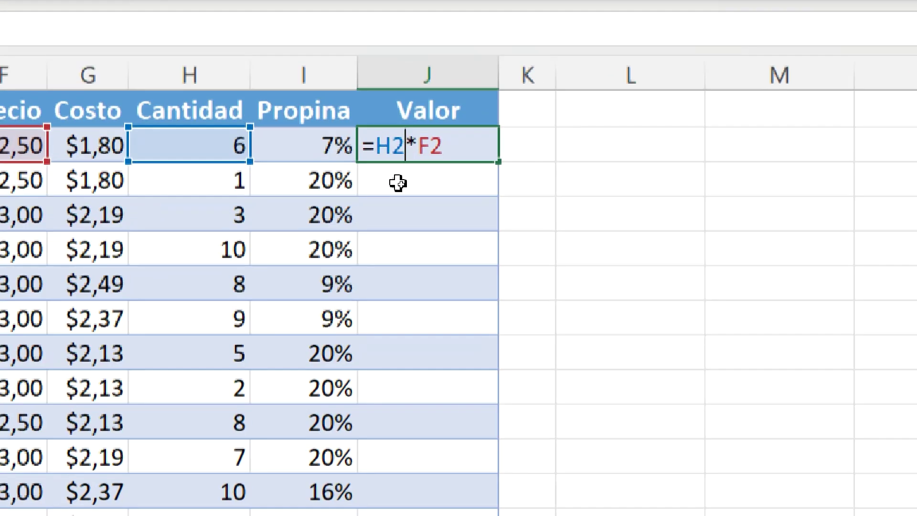
drag(417, 167, 393, 150)
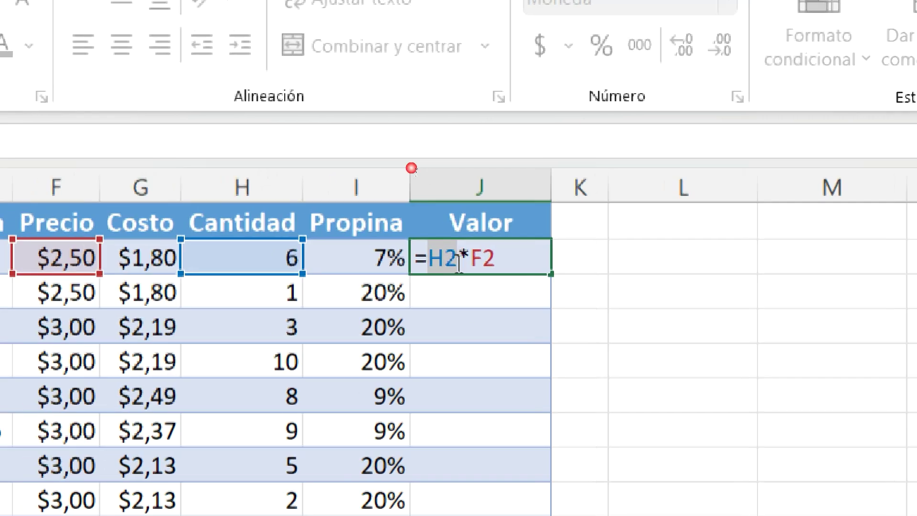
drag(484, 259, 450, 262)
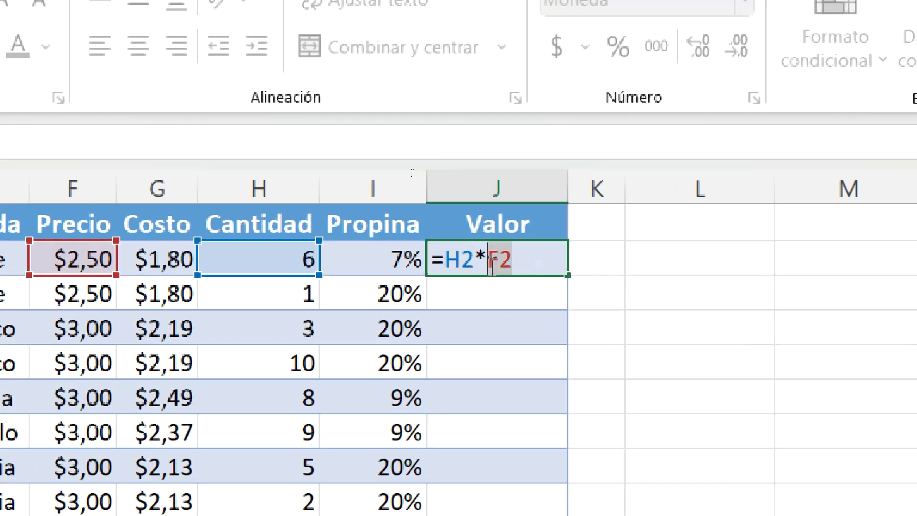
click(501, 262)
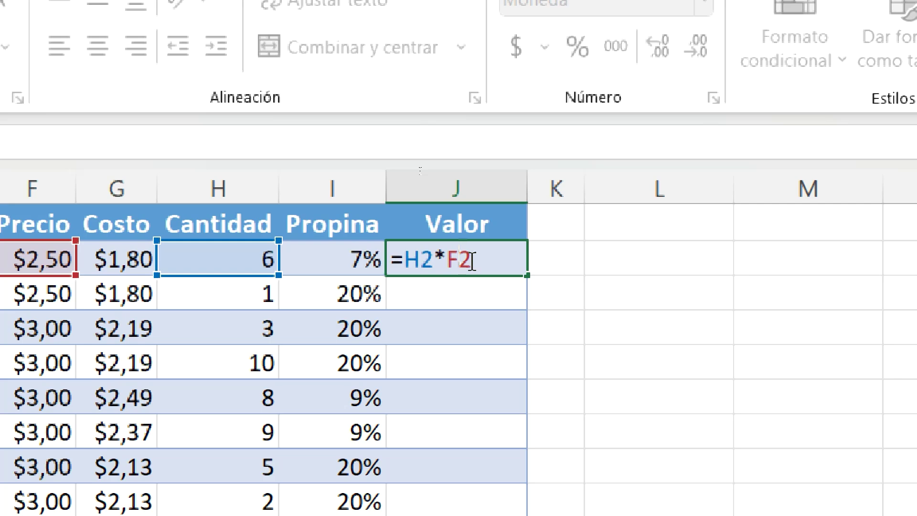
click(452, 299)
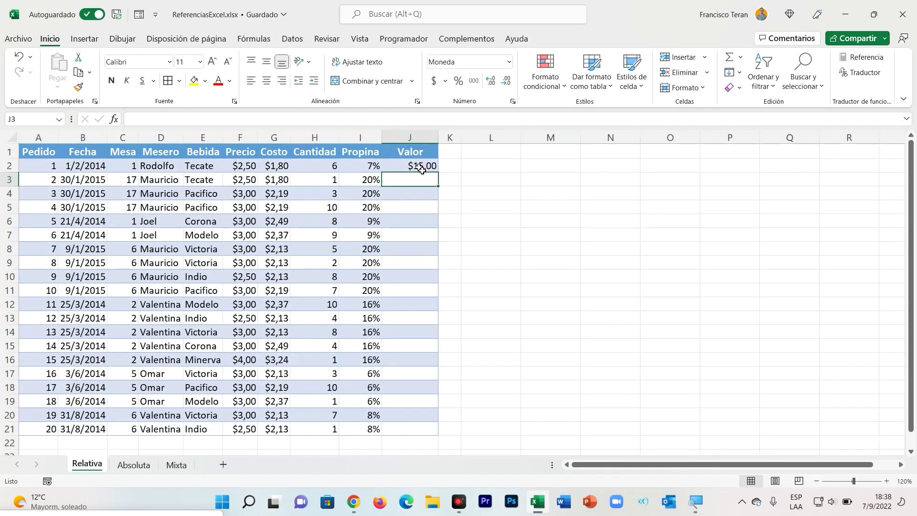
Fill the formula from J2 down the Valor column through J21
click(421, 170)
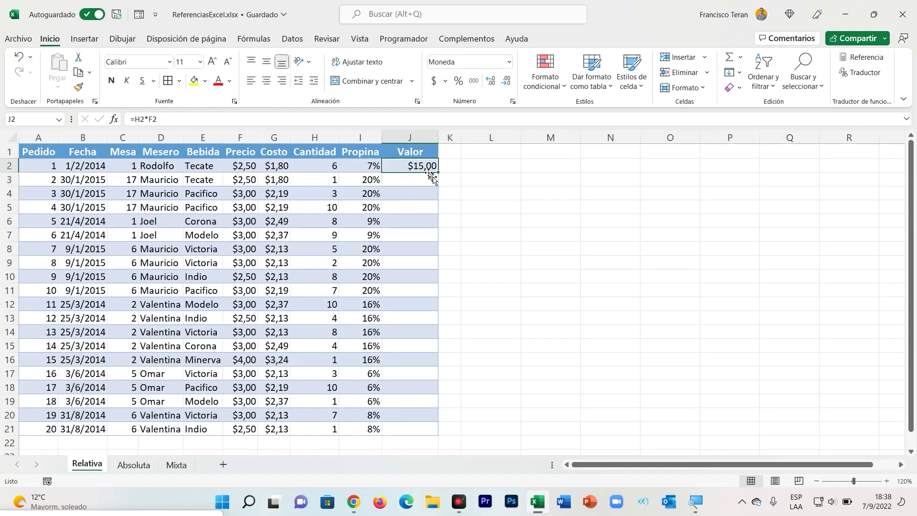
drag(438, 173, 442, 437)
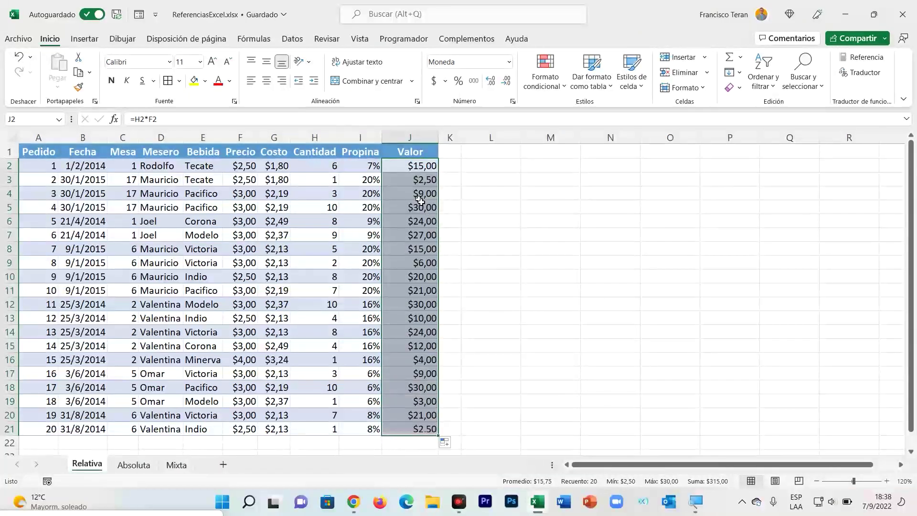
Examine the formulas in J2 through J6 to compare how their Cantidad and Precio references shift from row to row
double_click(402, 180)
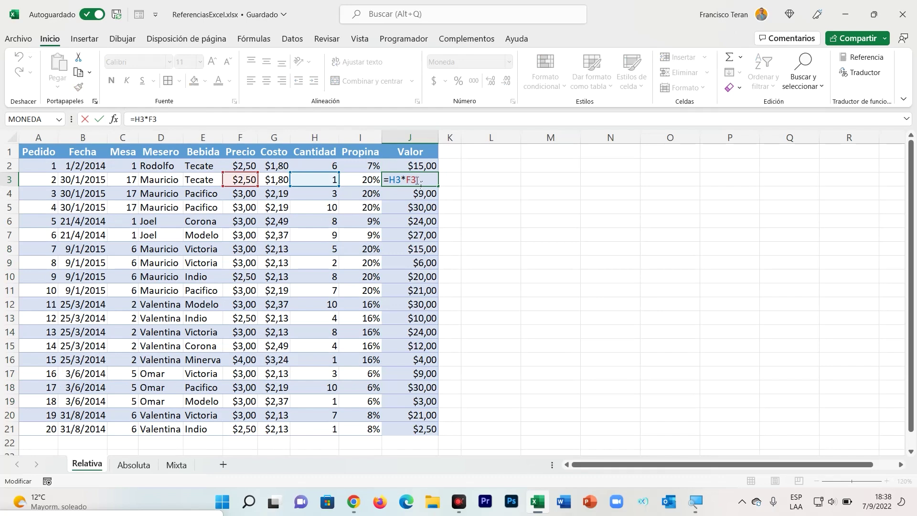
key(Escape)
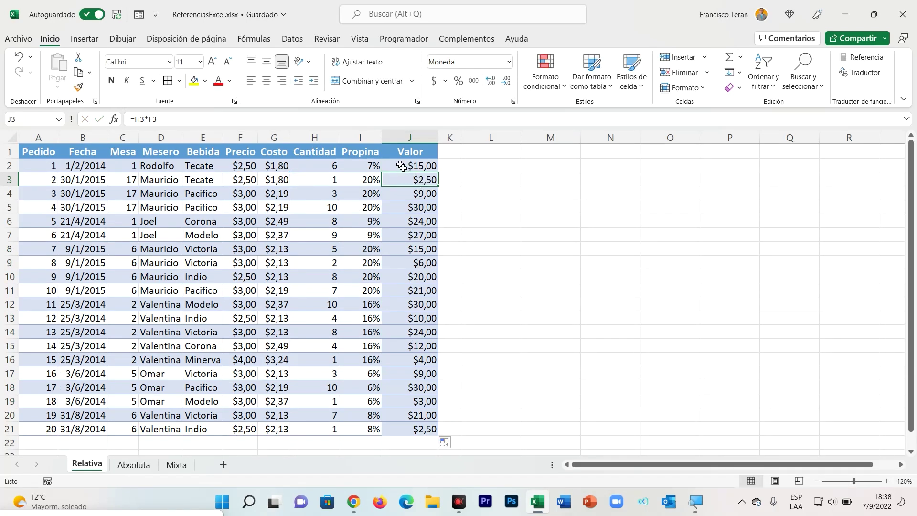
double_click(409, 168)
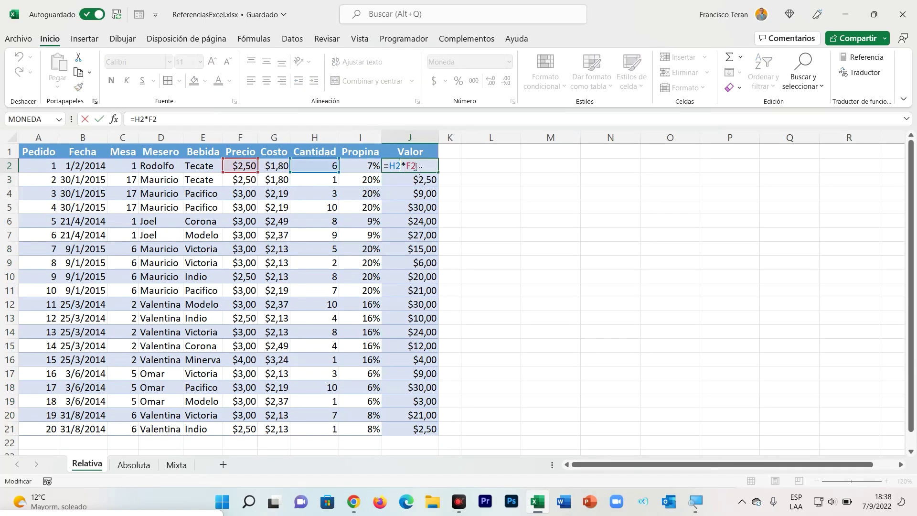
key(Escape)
double_click(403, 180)
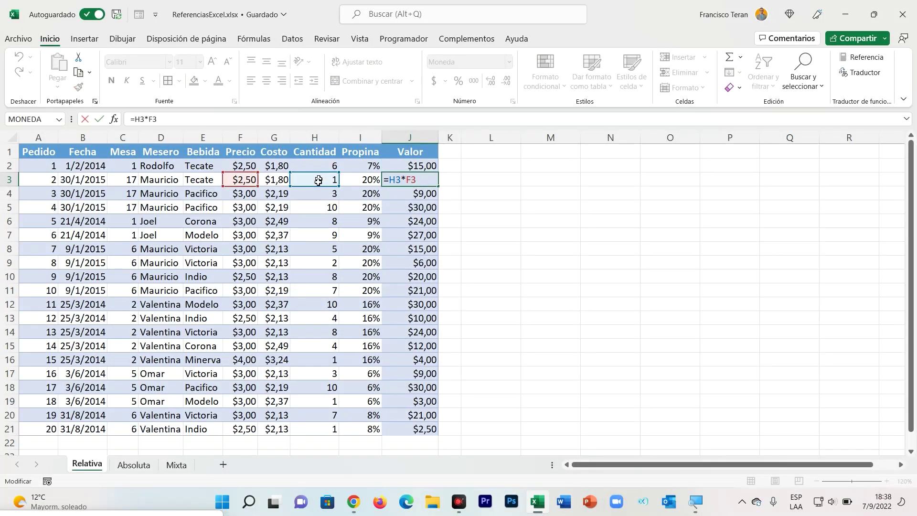
key(Escape)
double_click(399, 193)
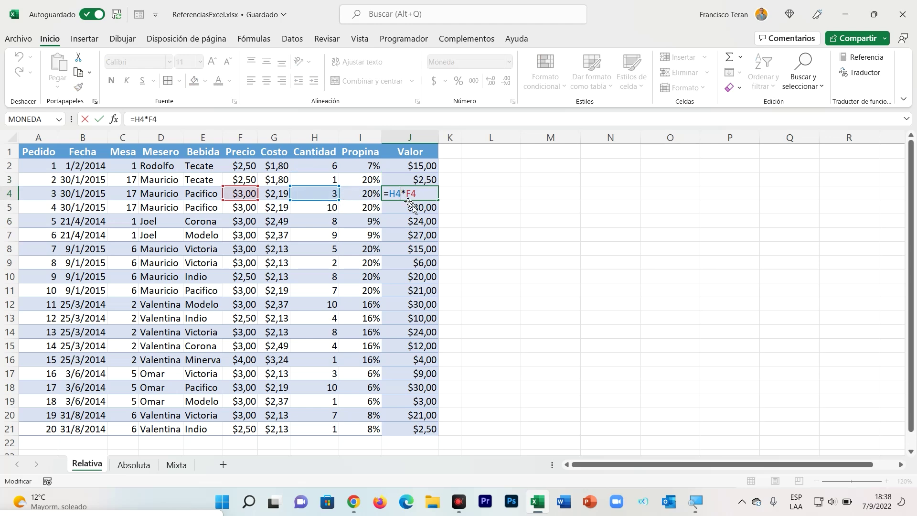
key(Escape)
double_click(399, 207)
key(Return)
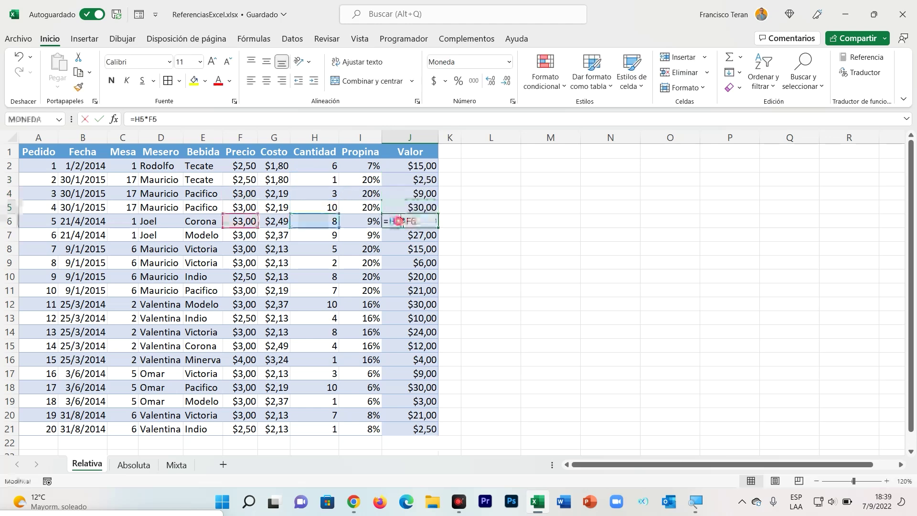
click(416, 167)
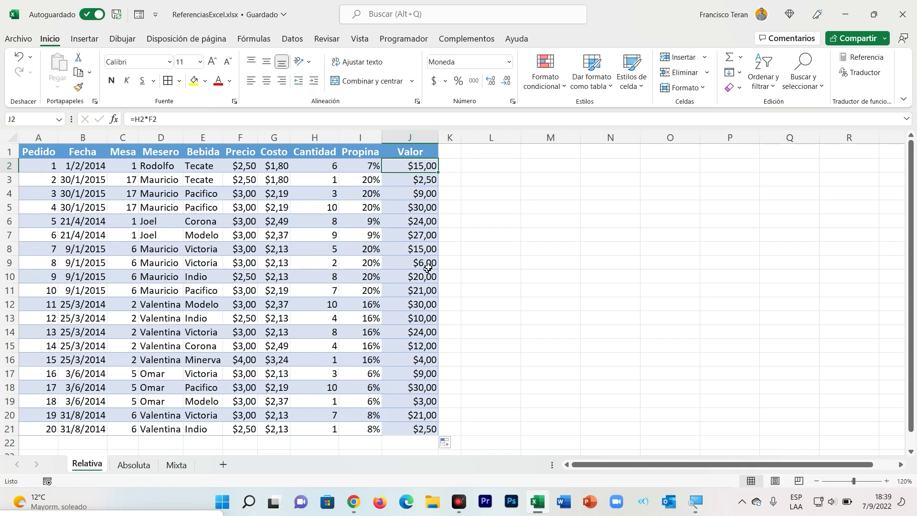
double_click(406, 179)
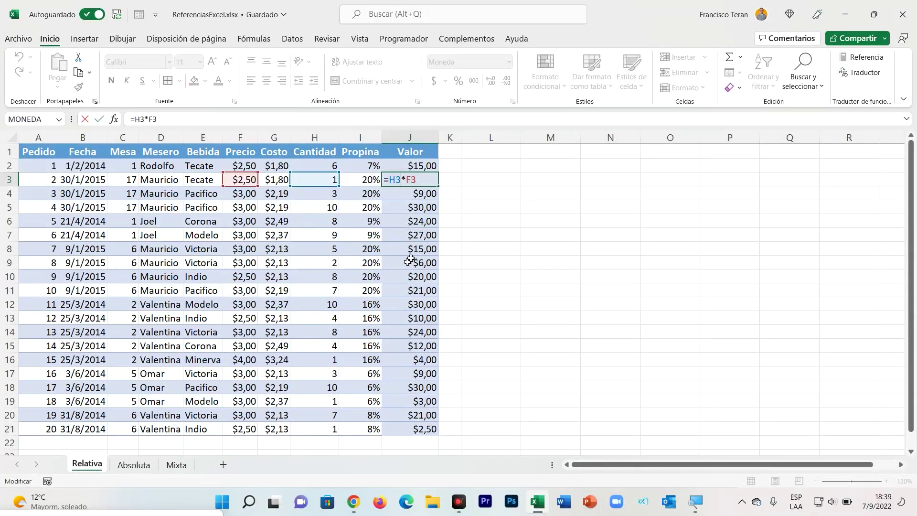
drag(417, 181, 392, 182)
key(Escape)
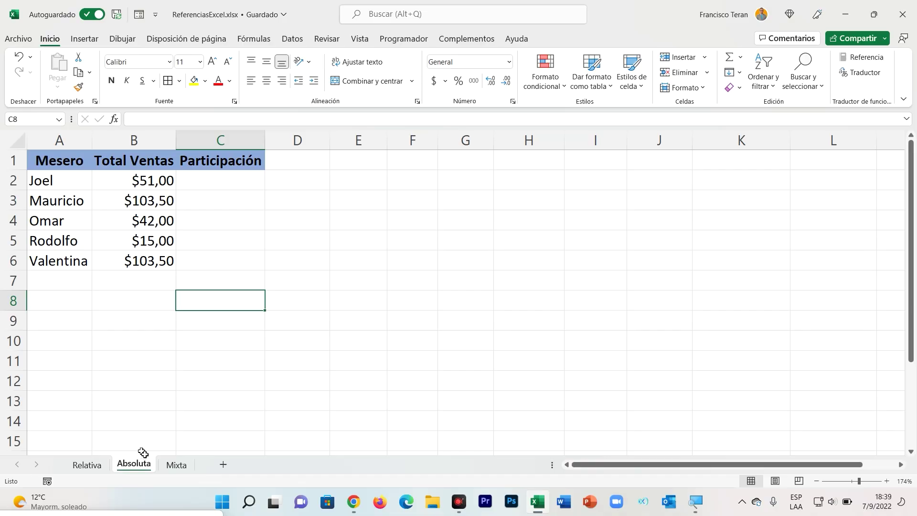
On the Absoluta sheet, total the Total Ventas column in B7 with =SUMA(B2:B6) and make that cell bold
click(219, 179)
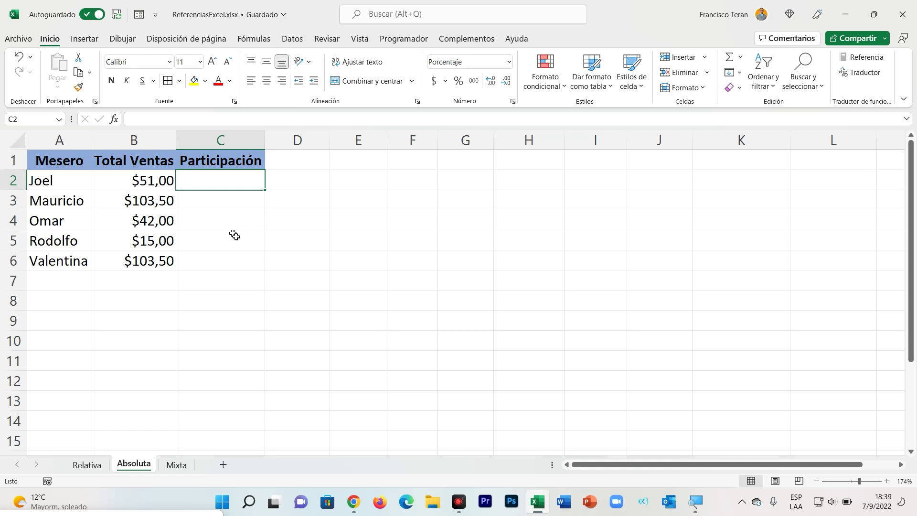
click(152, 281)
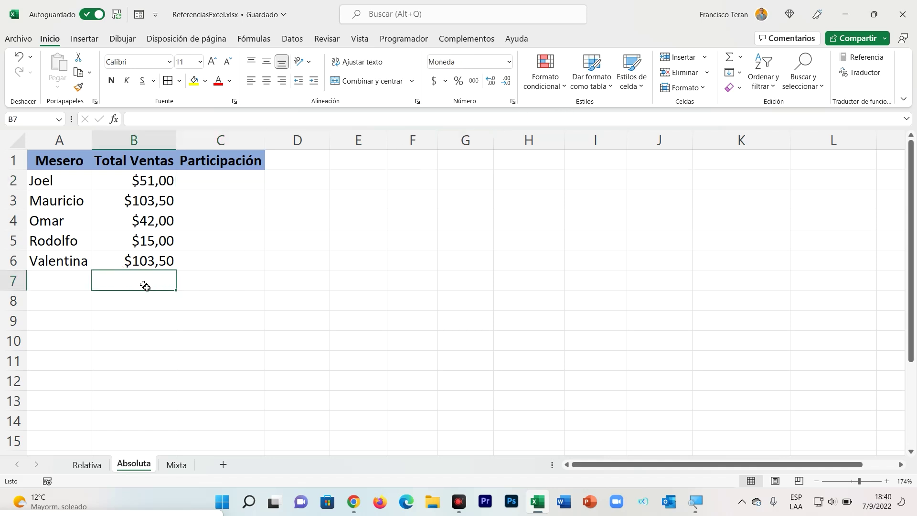
click(733, 58)
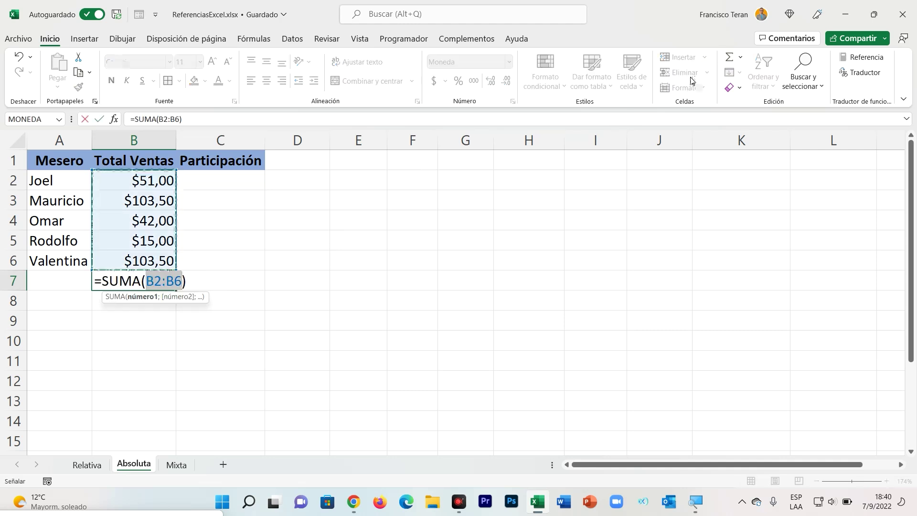
key(Return)
click(158, 282)
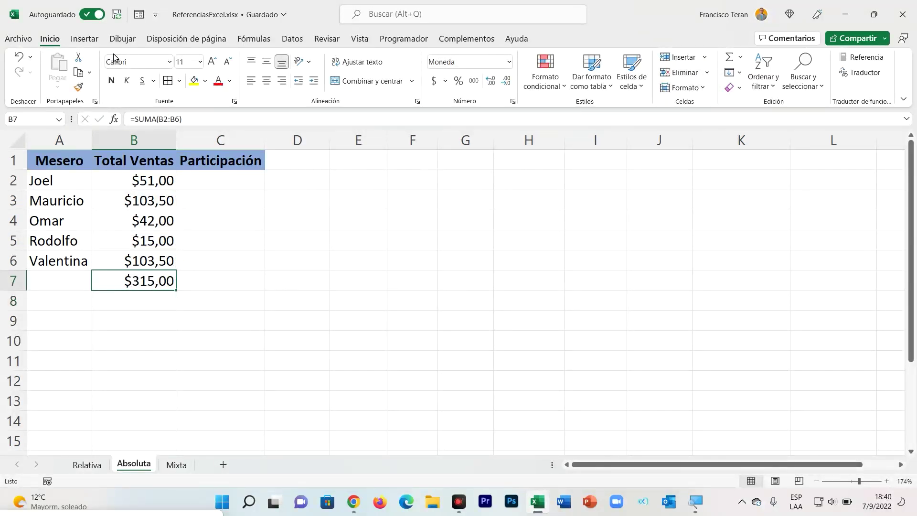
click(112, 80)
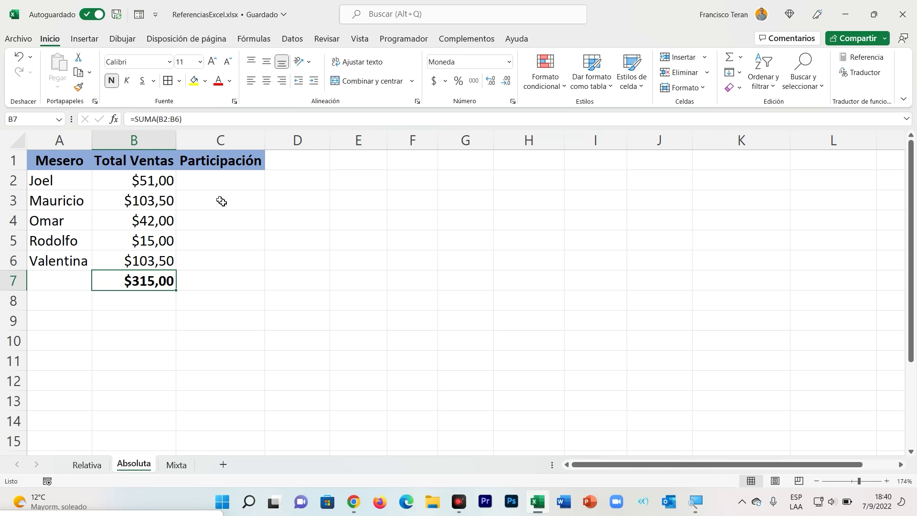
Review the individual sales amounts in B2 to B4 against the overall total in B7
click(222, 183)
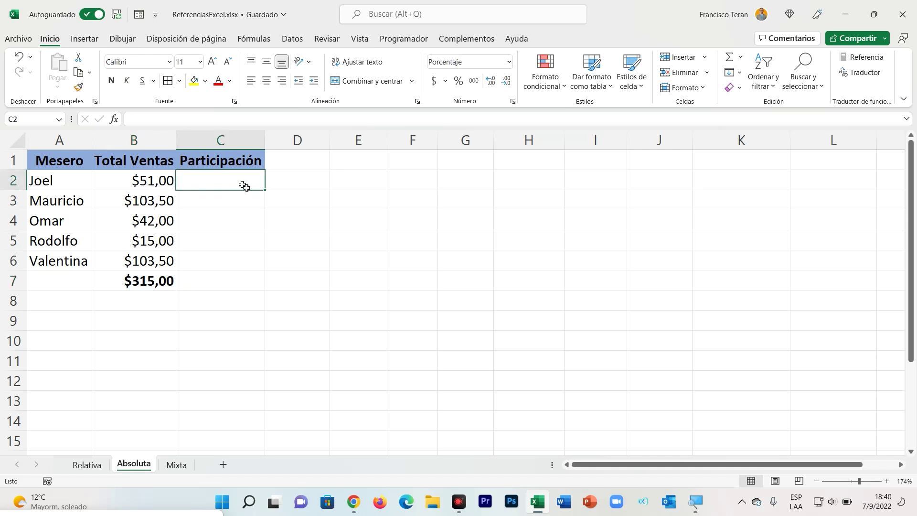
click(159, 180)
click(157, 201)
click(155, 223)
click(156, 280)
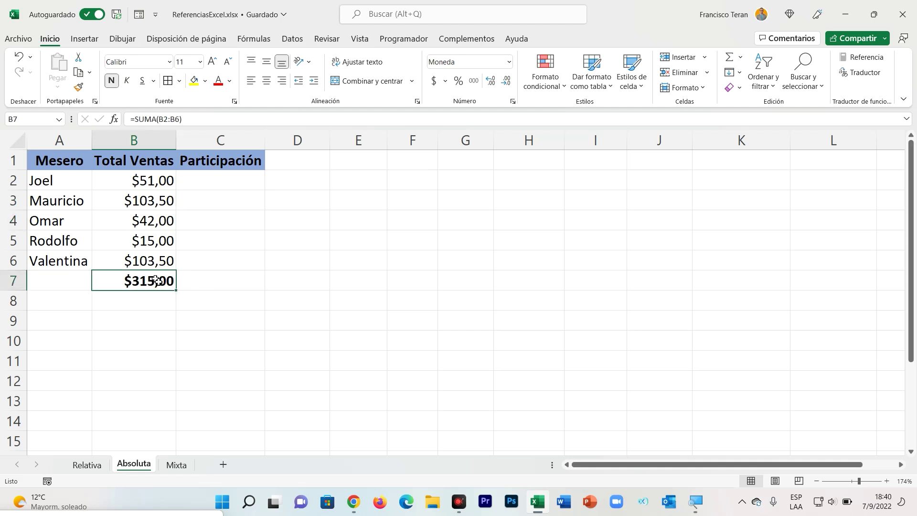
Apply the Moneda number format to cell C2 under Participación
click(206, 183)
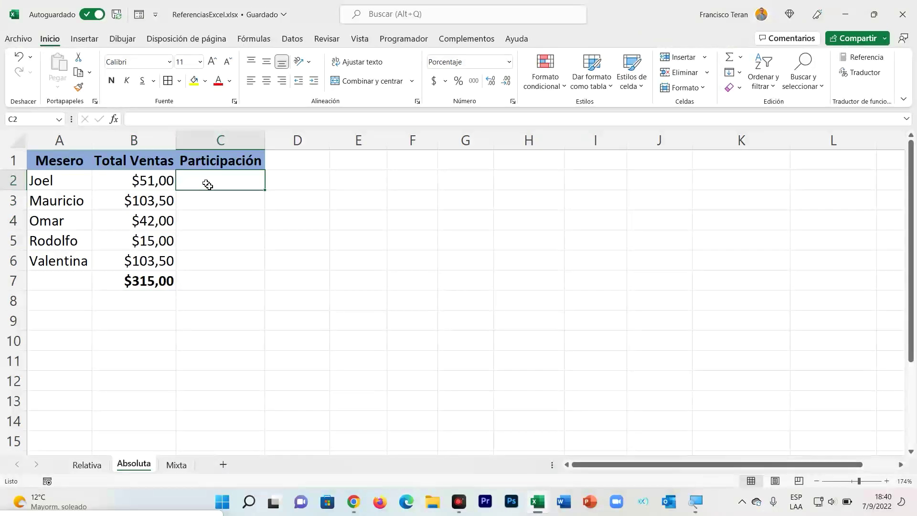
click(509, 63)
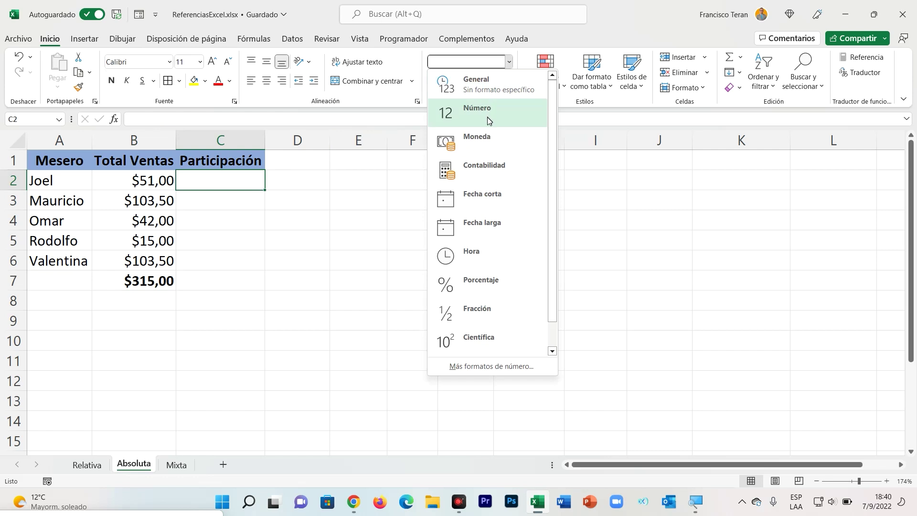
click(485, 139)
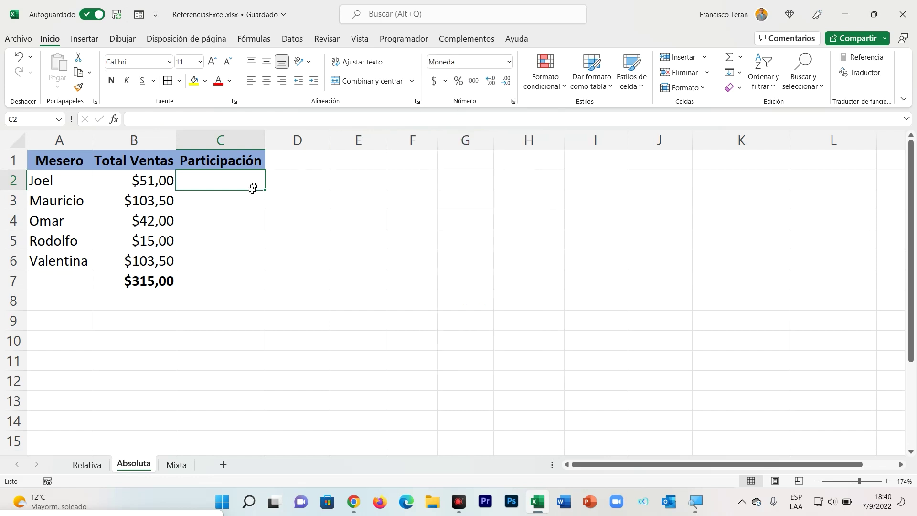
Enter the formula =B2/B7 in C2 to divide the first waiter's sales by the overall total
click(142, 202)
click(207, 185)
text(=)
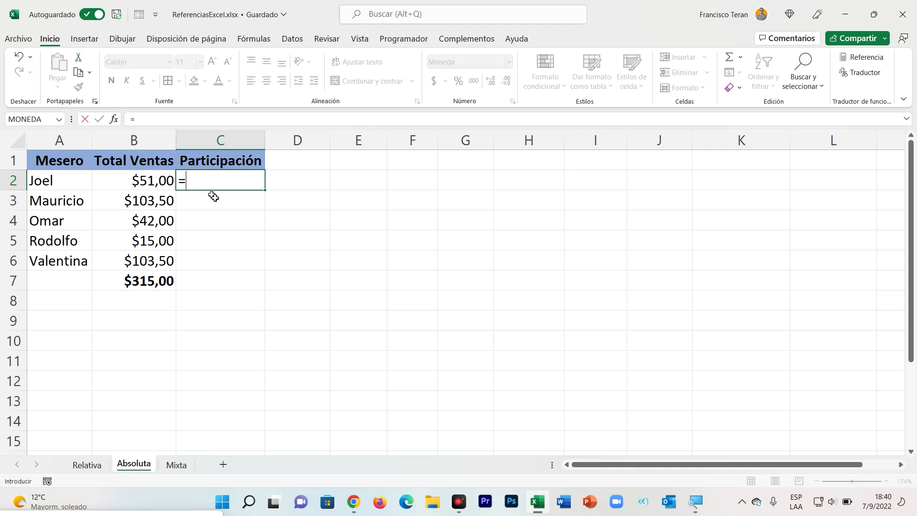
click(160, 280)
click(163, 180)
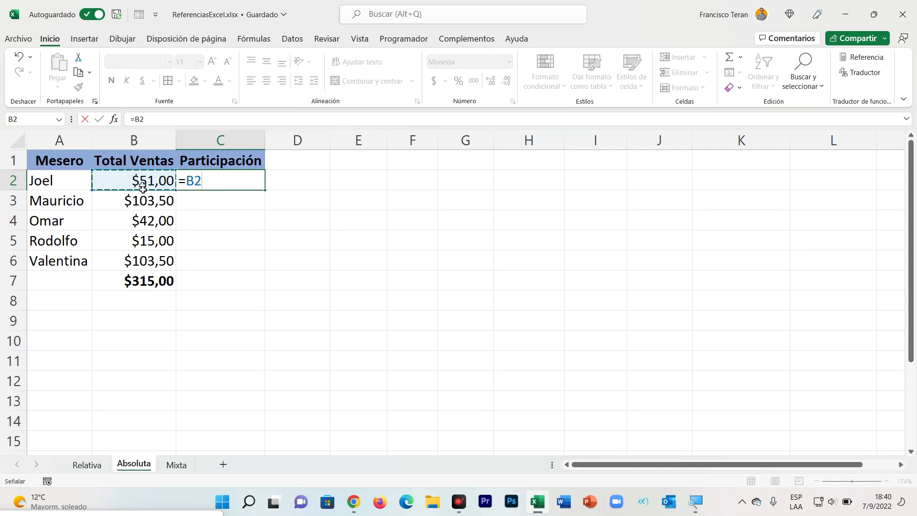
text(/)
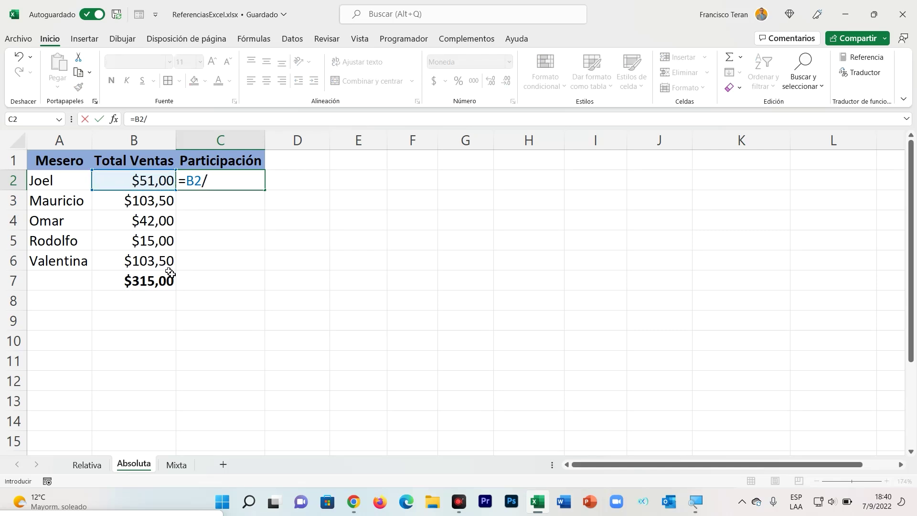
click(151, 283)
key(Return)
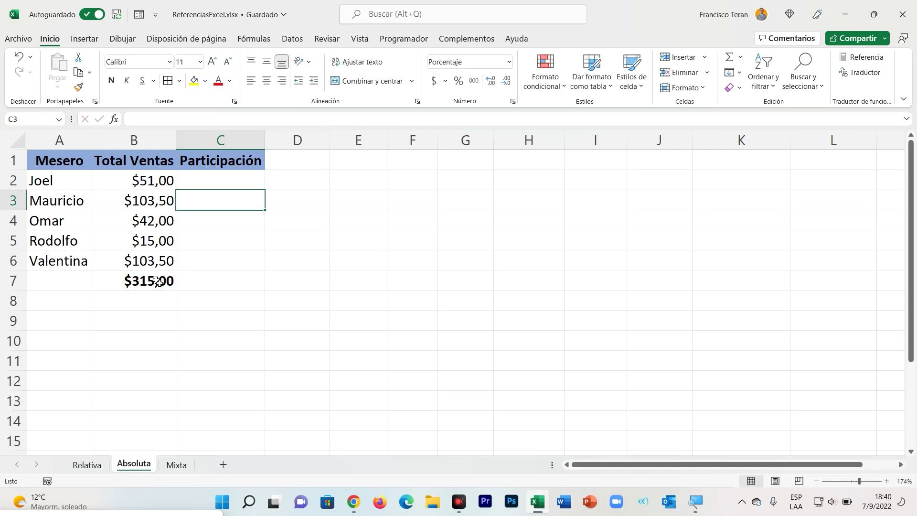
Apply the Porcentaje number format to cell C2
click(224, 184)
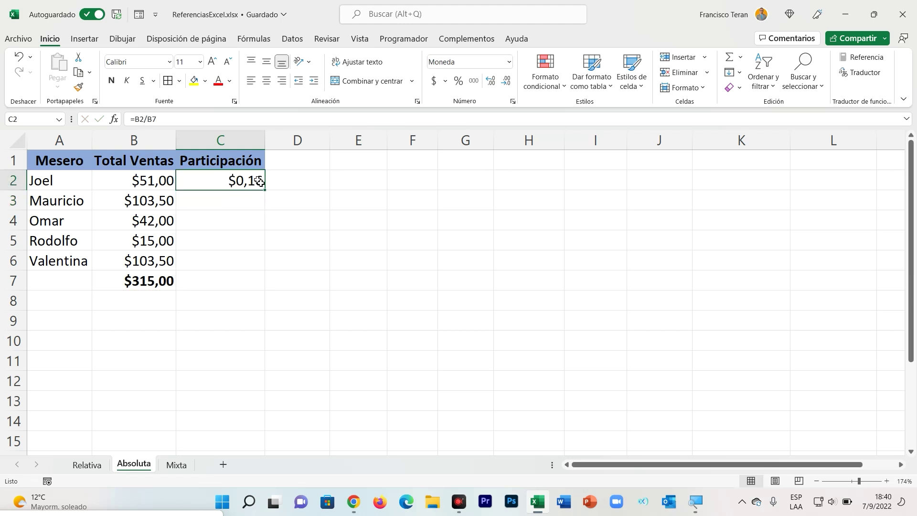
click(509, 62)
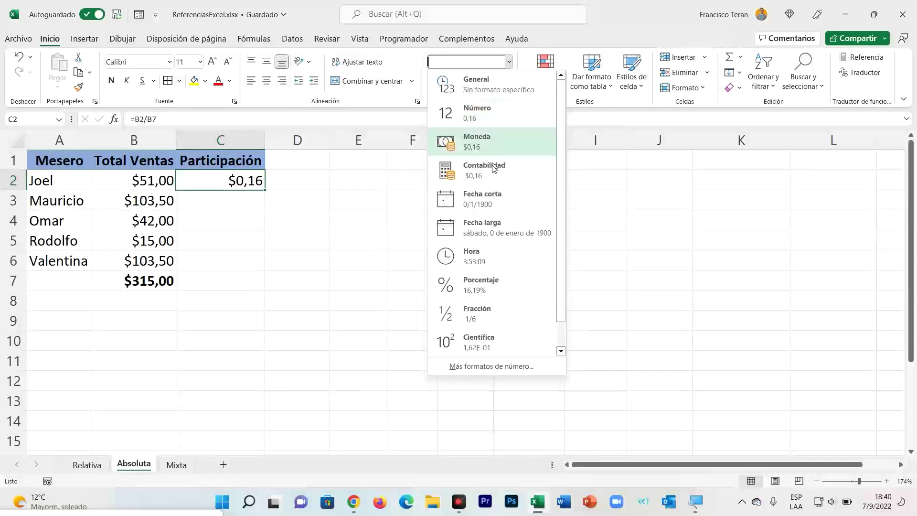
click(492, 285)
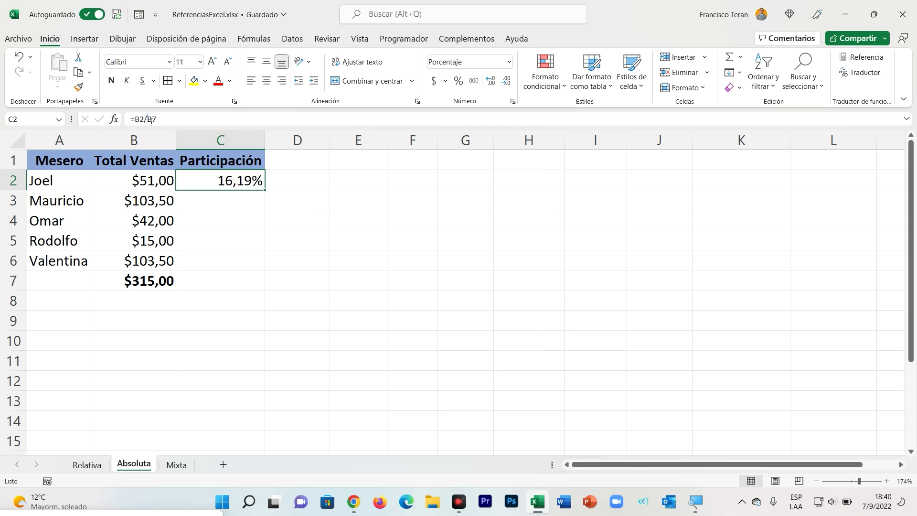
Copy the formula =B2/B7 from C2 down the Participación column through C7
double_click(204, 182)
key(Escape)
drag(266, 191, 264, 289)
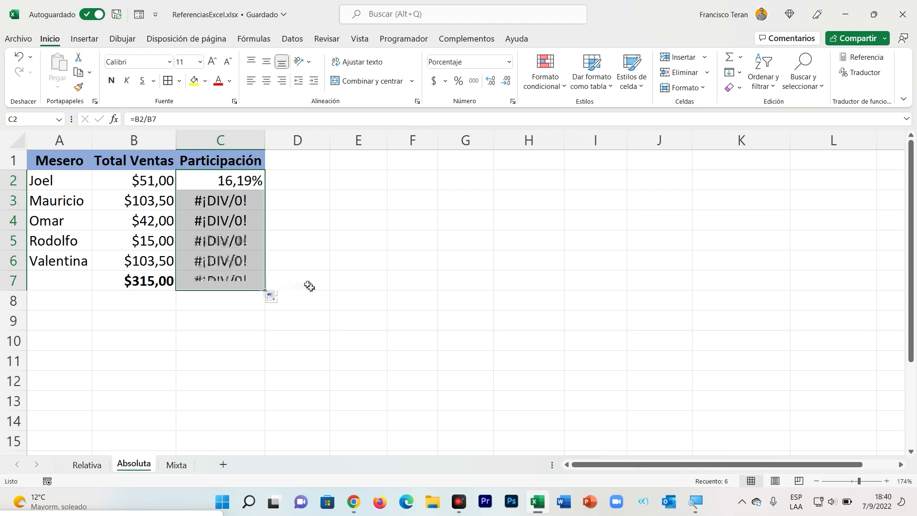
Compare the formula in C3 with the one in C2 to see which cell each one divides by
click(240, 203)
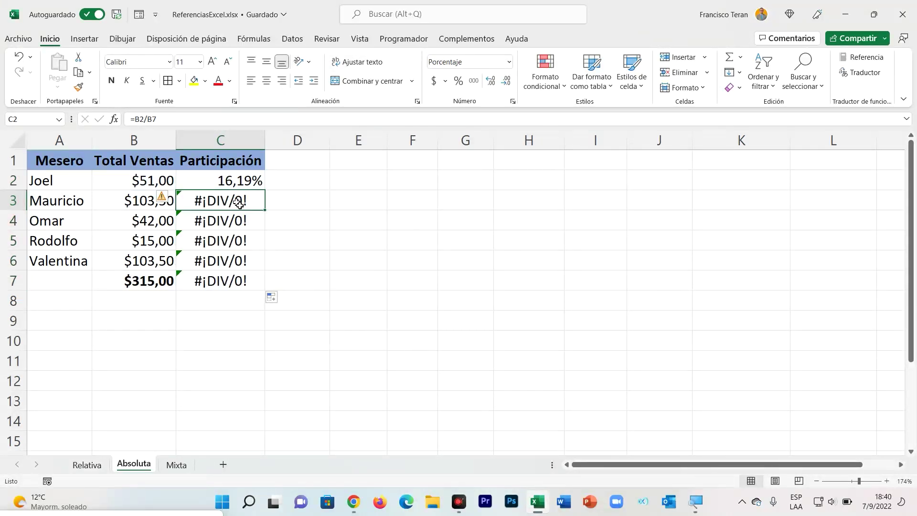
double_click(254, 203)
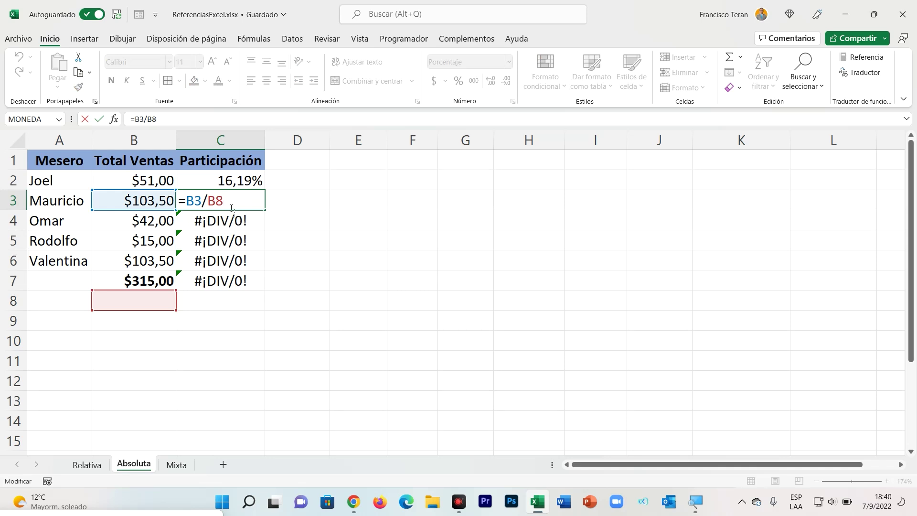
click(233, 181)
double_click(227, 182)
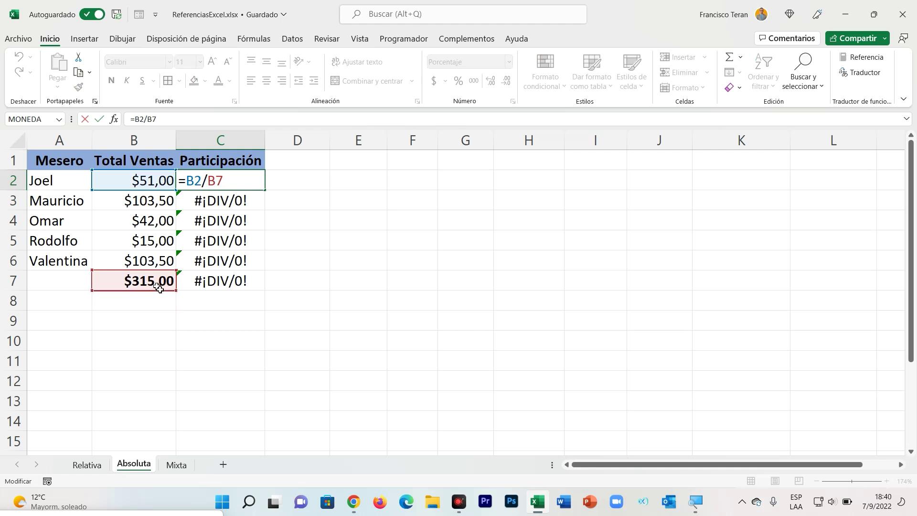
key(Return)
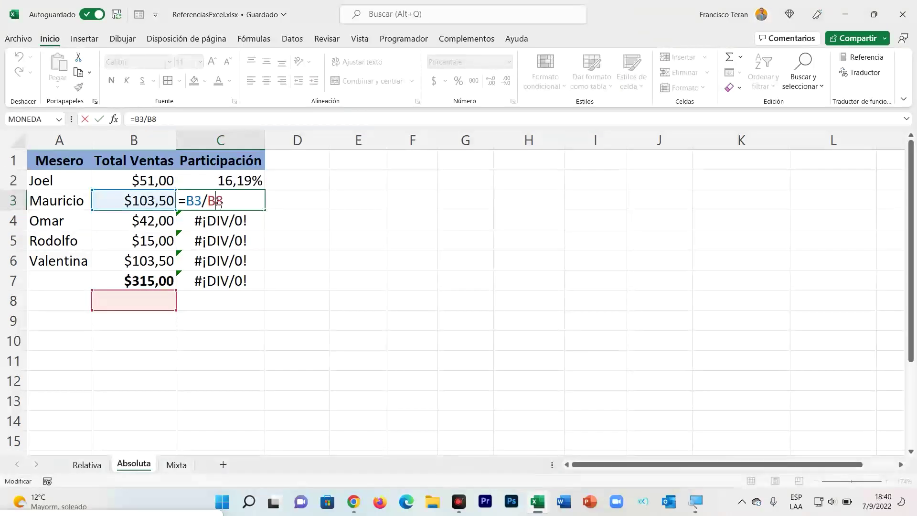
key(Escape)
Examine how the divisor reference shifts from row to row across the formulas in C2, C3 and C4
double_click(204, 173)
click(204, 180)
double_click(206, 182)
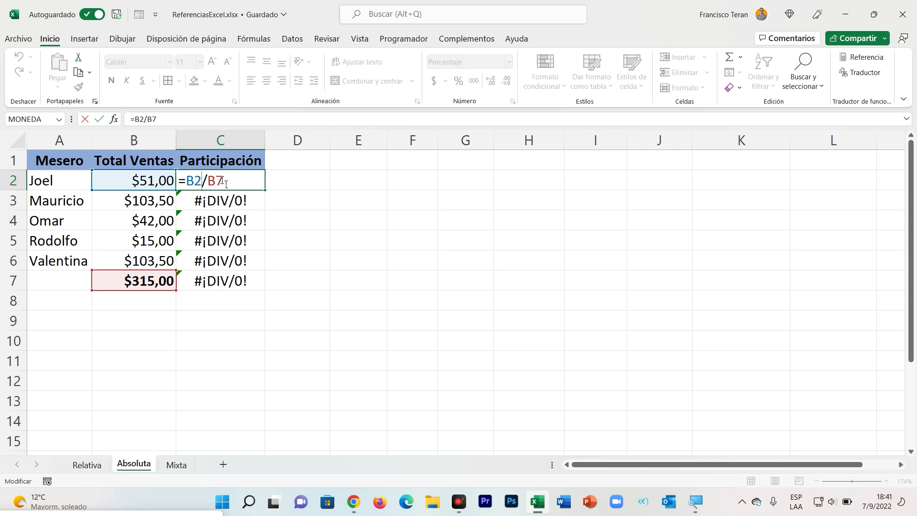
key(ctrl+Return)
double_click(210, 195)
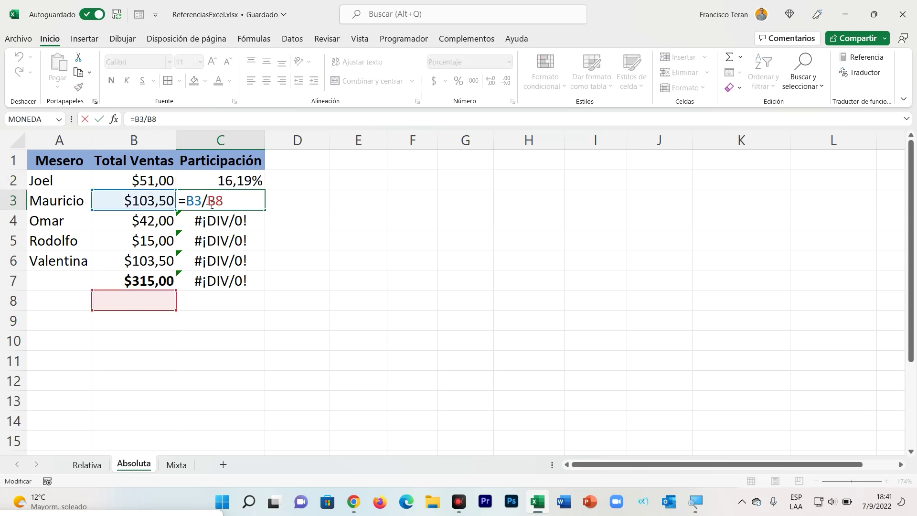
key(ctrl+Return)
double_click(221, 224)
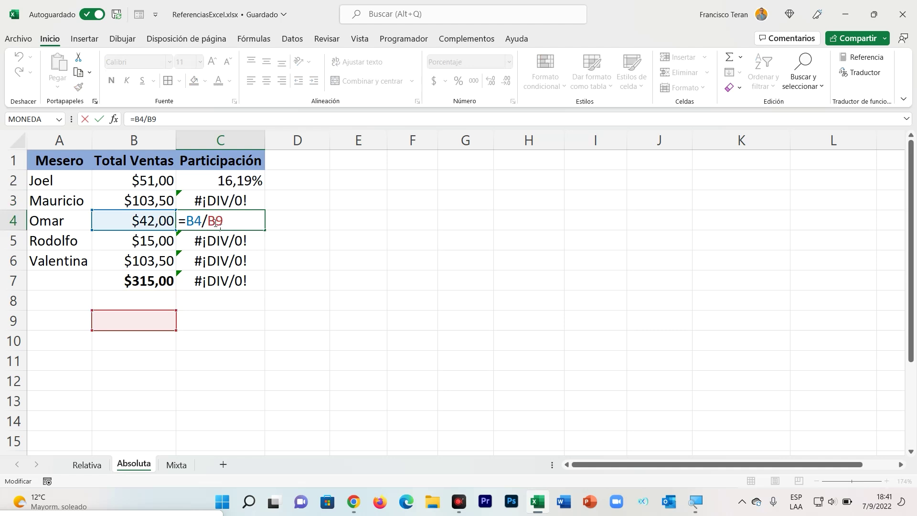
key(ctrl+Return)
double_click(221, 202)
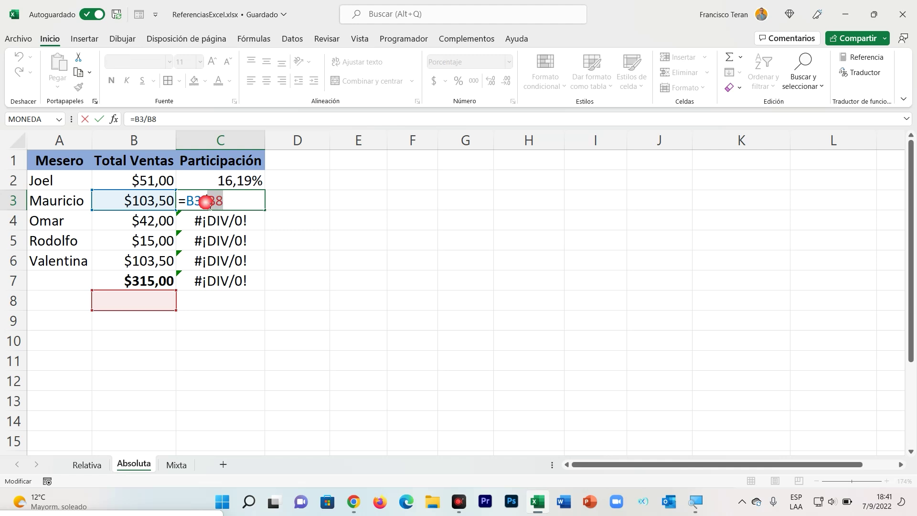
key(Escape)
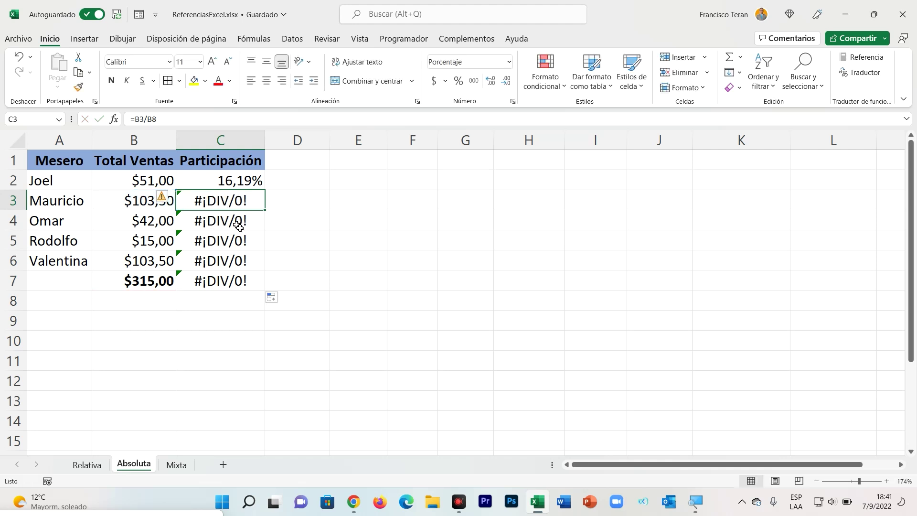
Check the references in C4's formula and undo the fill of the Participación column
double_click(238, 227)
drag(224, 221, 187, 221)
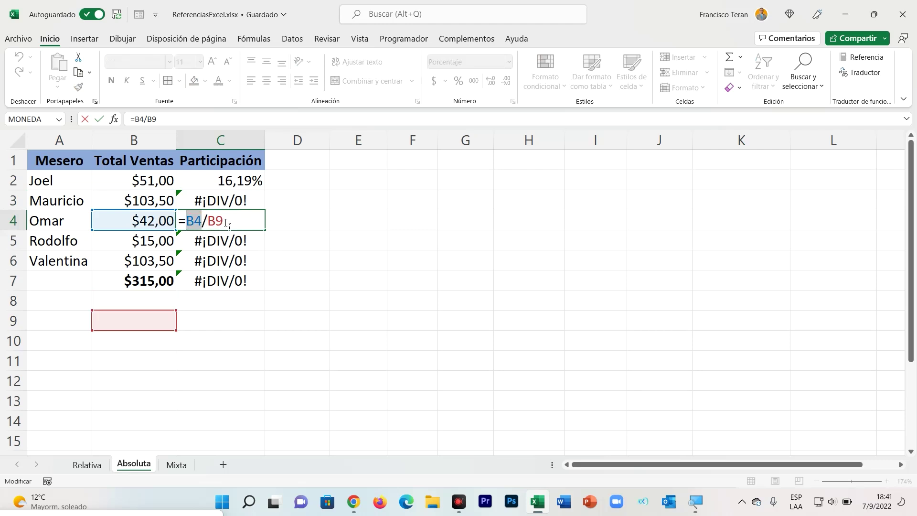
key(Escape)
key(ctrl+z)
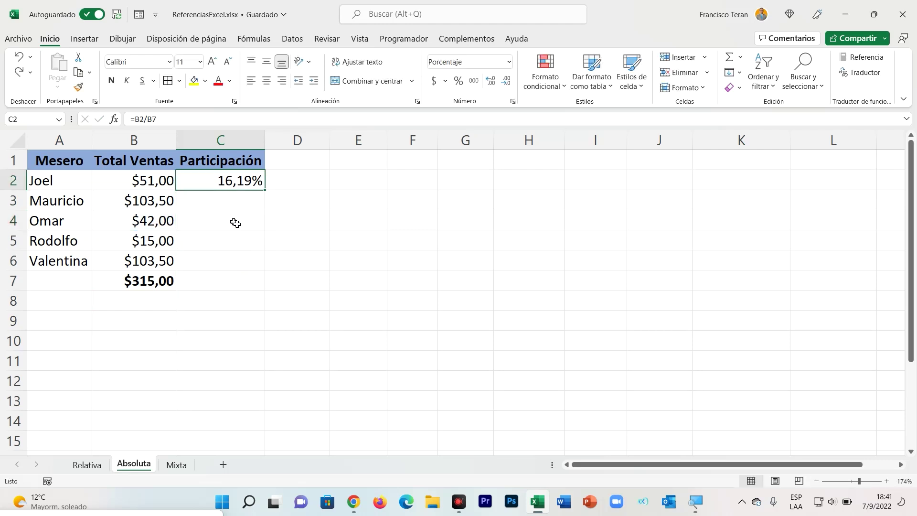
Make the divisor in C2's formula an absolute reference so that it reads =B2/$B$7
double_click(206, 186)
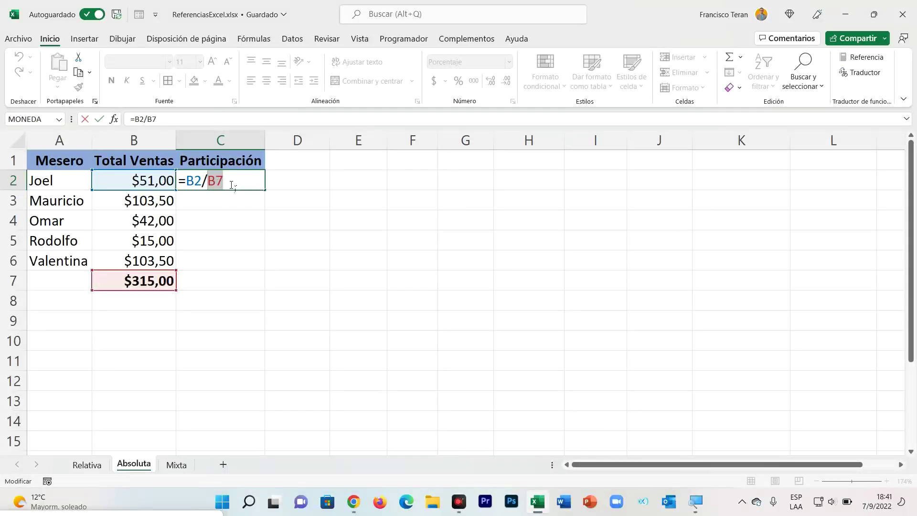
key(F4)
drag(245, 183, 215, 183)
click(246, 182)
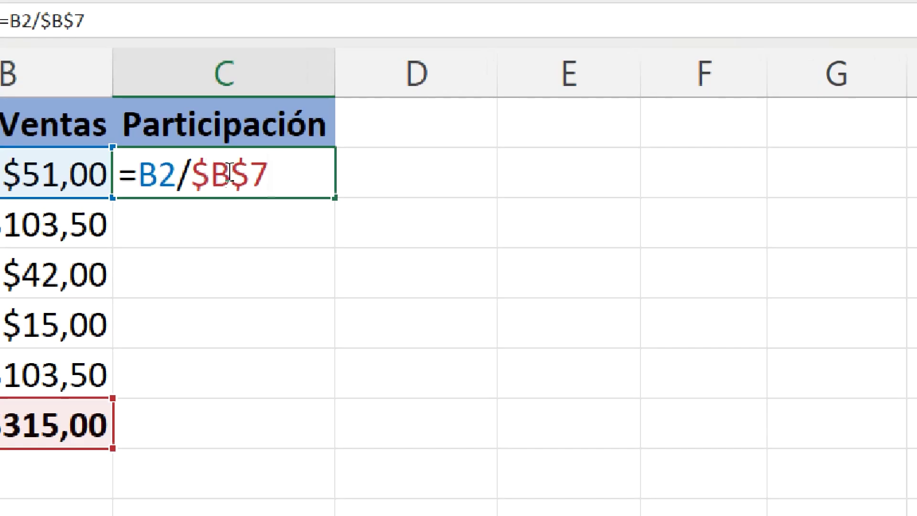
Examine the fixed column part $B and the fixed row part $7 of the absolute reference in C2
drag(231, 175, 192, 175)
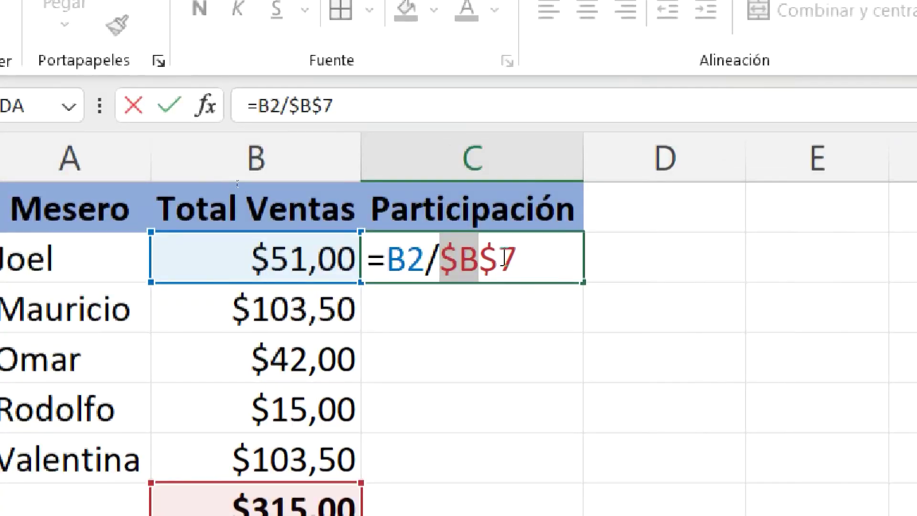
drag(525, 254, 485, 258)
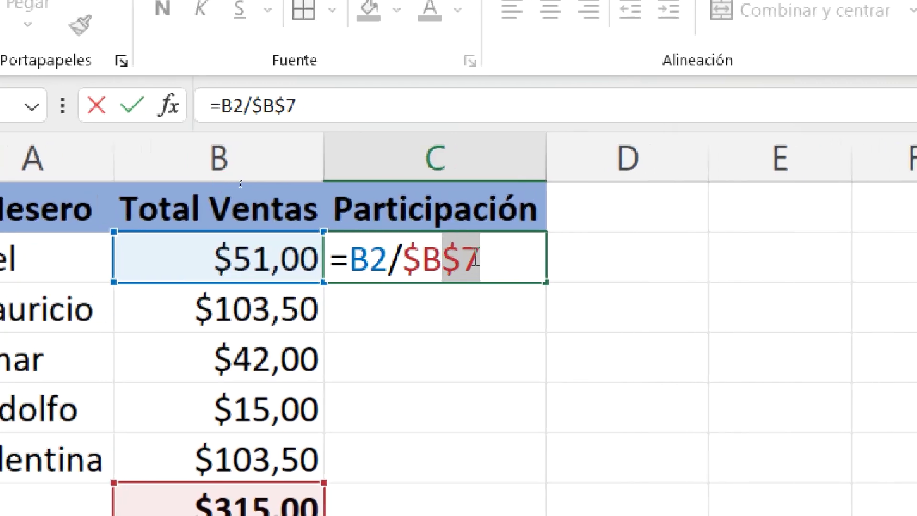
drag(439, 256, 402, 256)
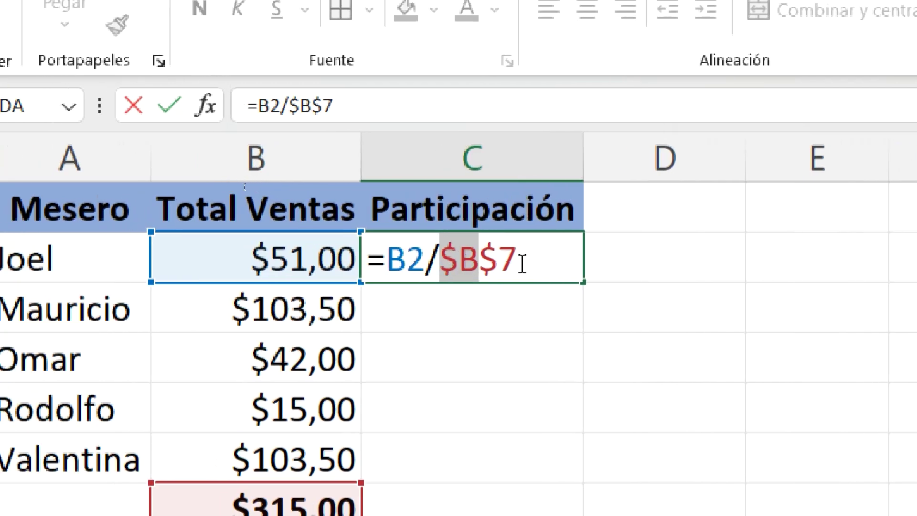
drag(521, 264, 409, 271)
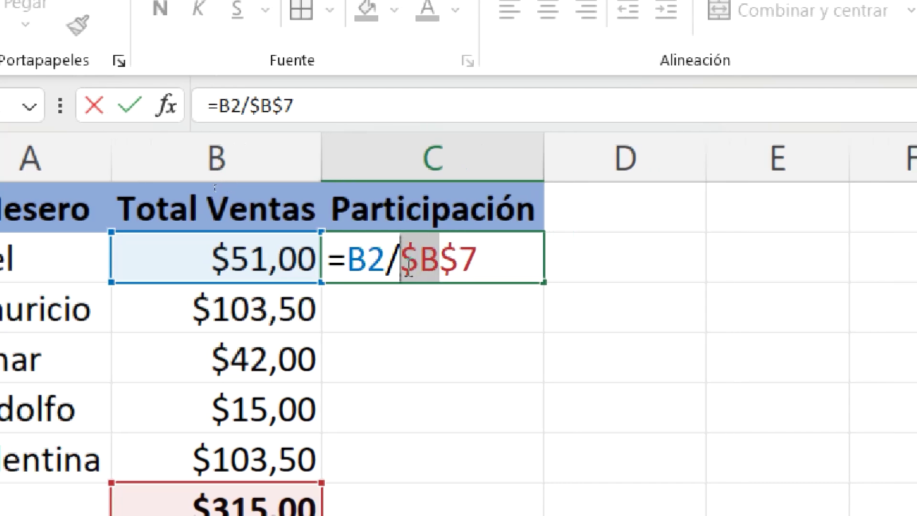
click(449, 267)
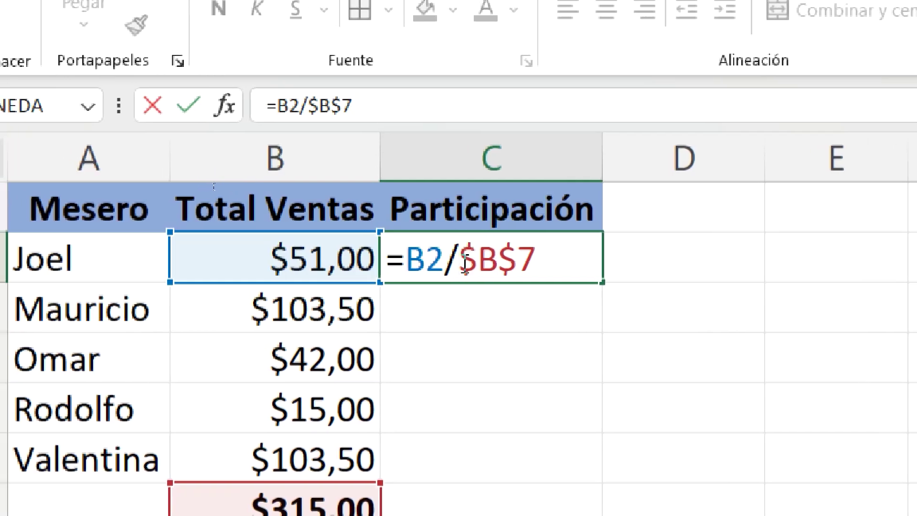
drag(459, 265, 538, 260)
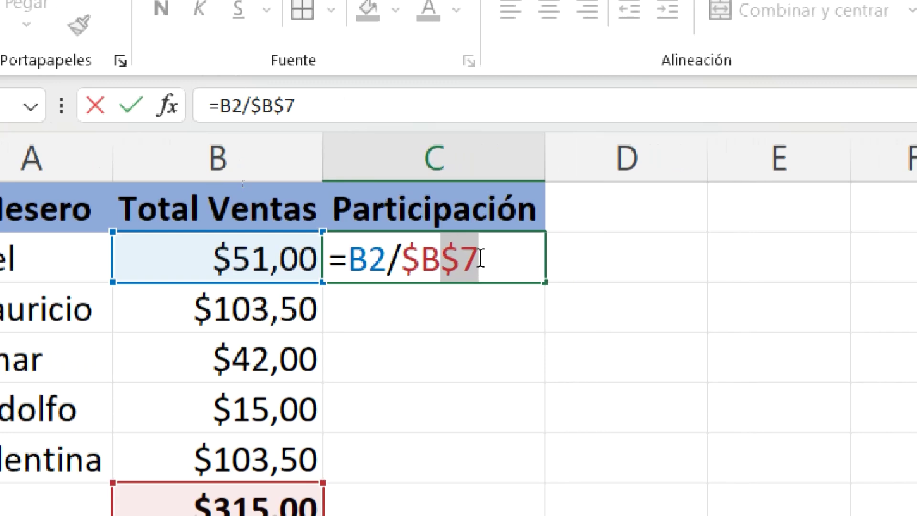
click(497, 263)
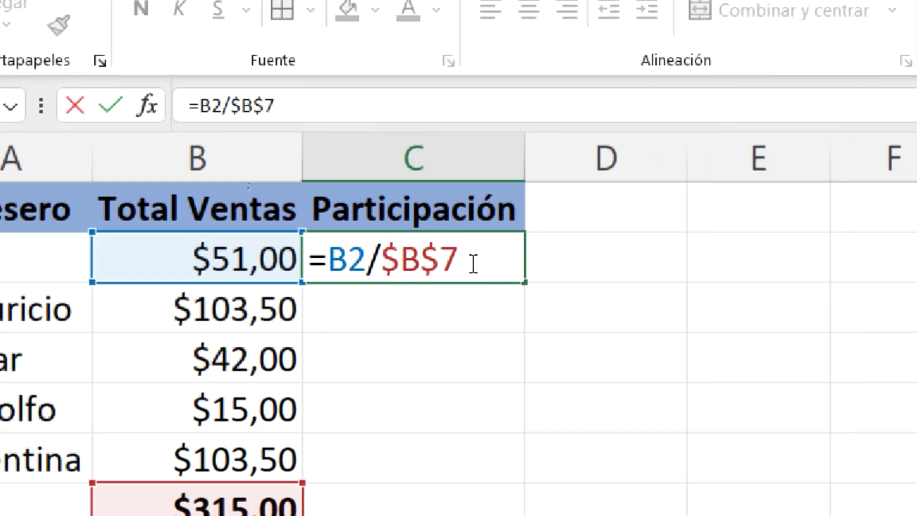
Confirm =B2/$B$7 in C2 and copy it down the Participación column through C7
key(Return)
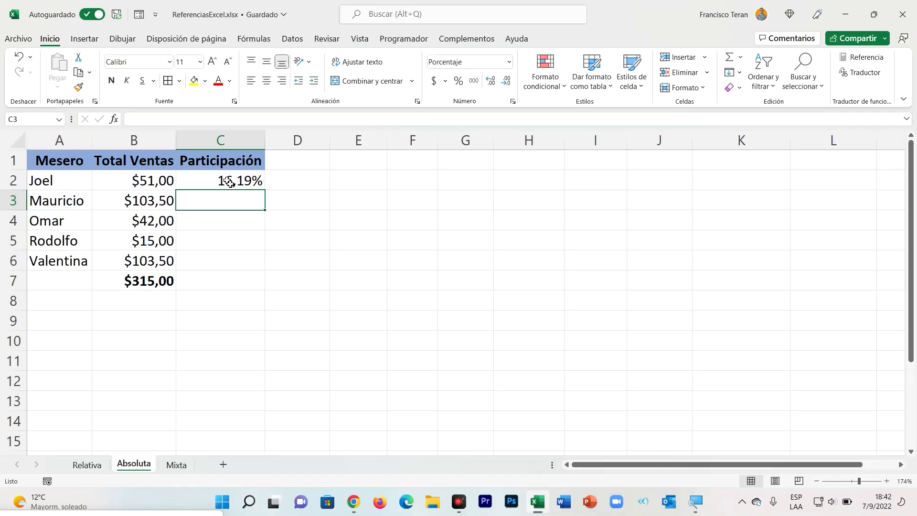
click(230, 183)
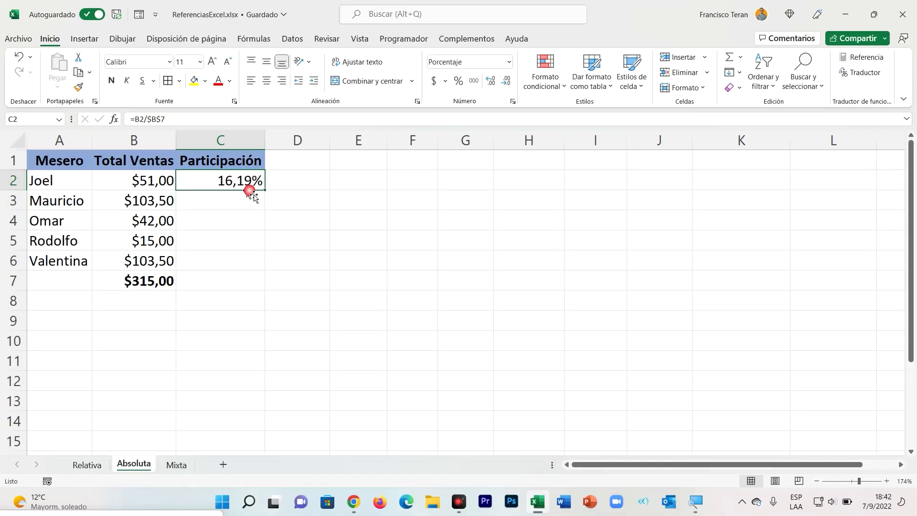
drag(267, 193, 266, 282)
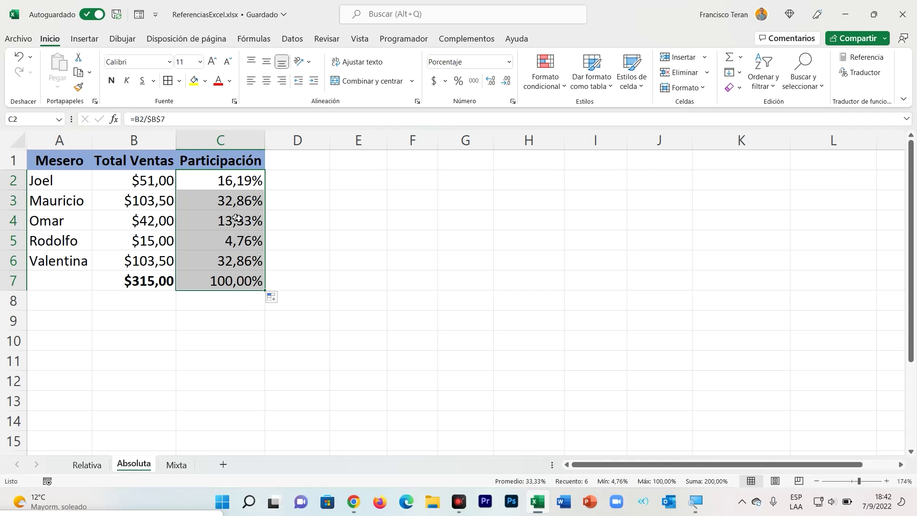
Compare the relative numerator reference in the Participación formulas of C2 and C3
click(234, 203)
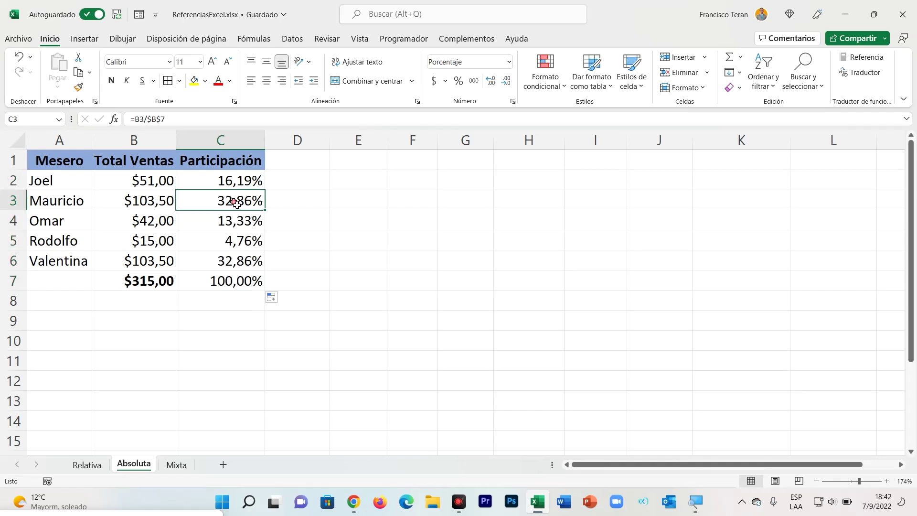
double_click(198, 200)
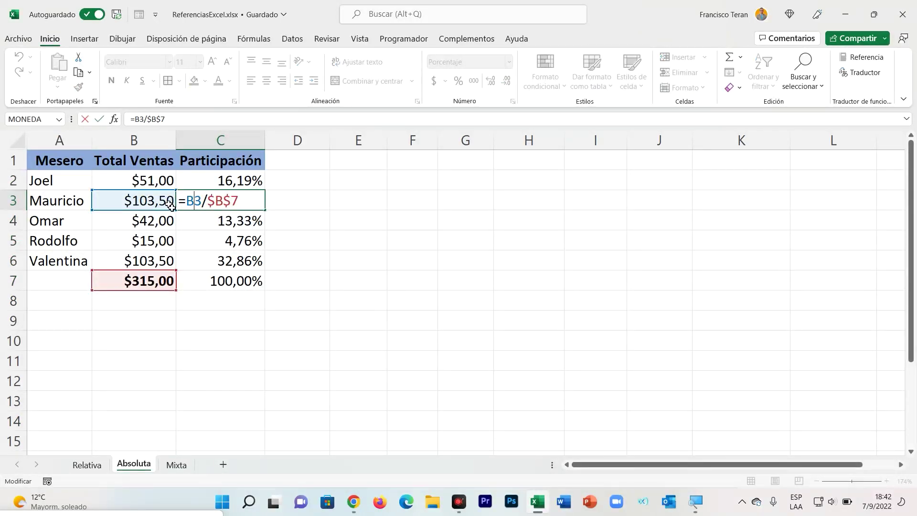
drag(203, 203, 187, 201)
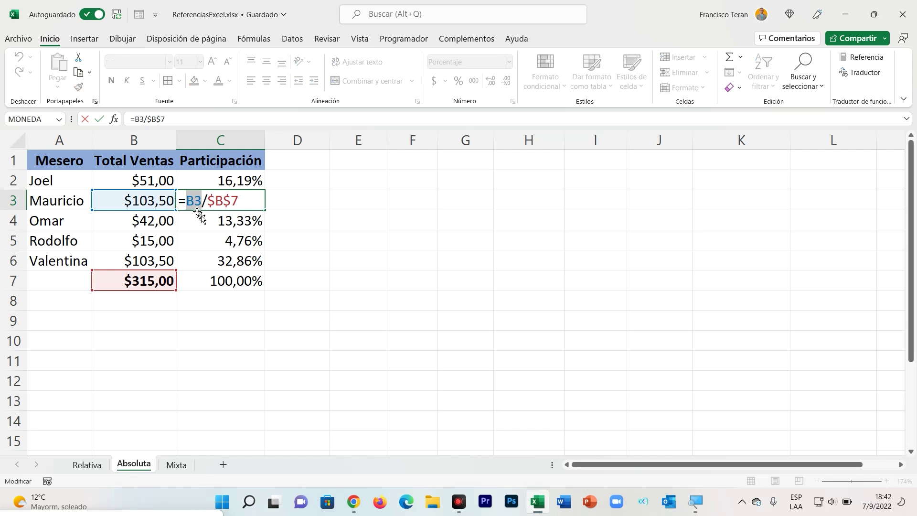
key(Escape)
double_click(194, 180)
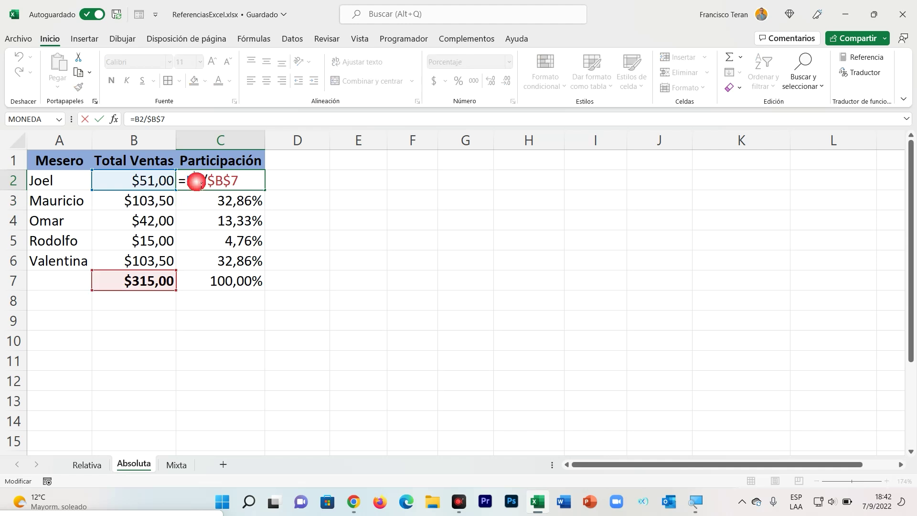
drag(203, 182, 186, 201)
key(Escape)
double_click(194, 201)
key(Escape)
Compare the absolute divisor $B$7 in the formulas of C2 and C3
double_click(229, 181)
drag(238, 182, 208, 201)
key(Escape)
double_click(210, 202)
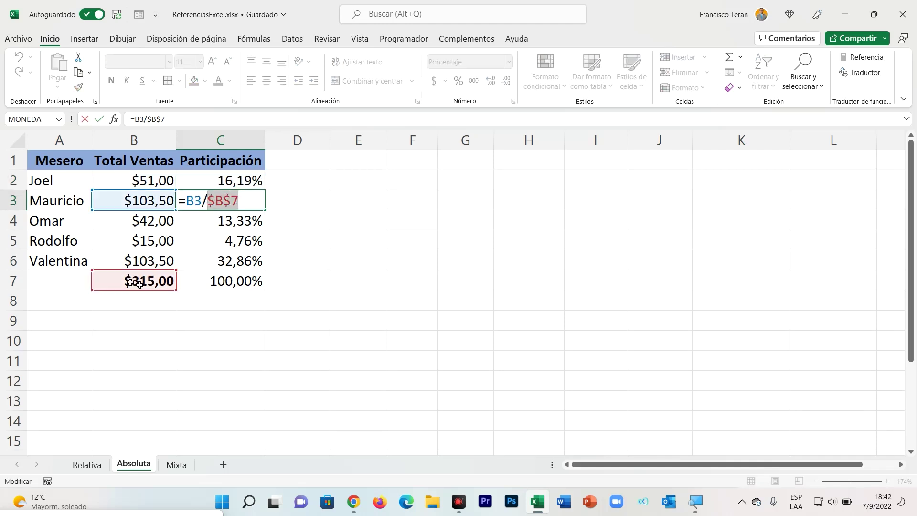
key(Escape)
Check which cells the Participación formulas in C4 and C5 refer to
click(224, 217)
double_click(224, 217)
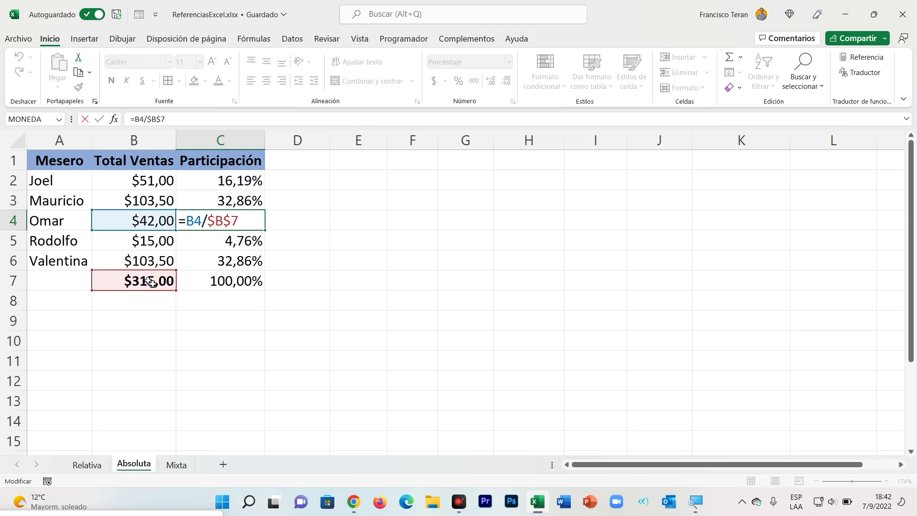
key(Escape)
double_click(230, 240)
key(Escape)
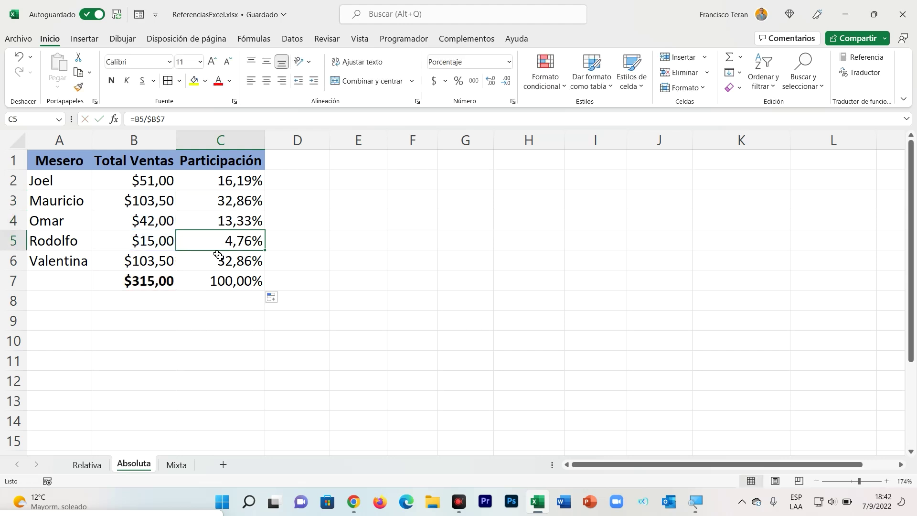
Examine the fixed column and row parts of $B$7 in C6's formula and close the cell with its formula kept
click(215, 259)
double_click(216, 260)
drag(241, 260, 207, 260)
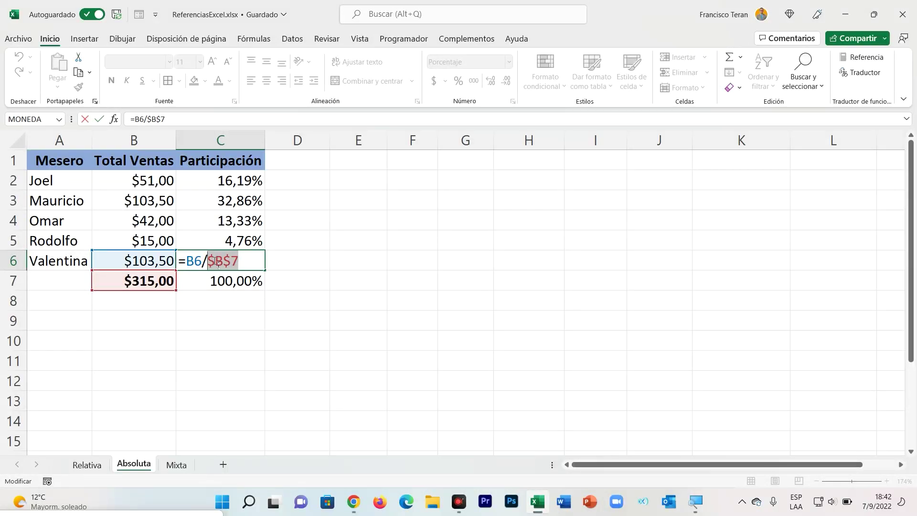
click(218, 262)
click(211, 262)
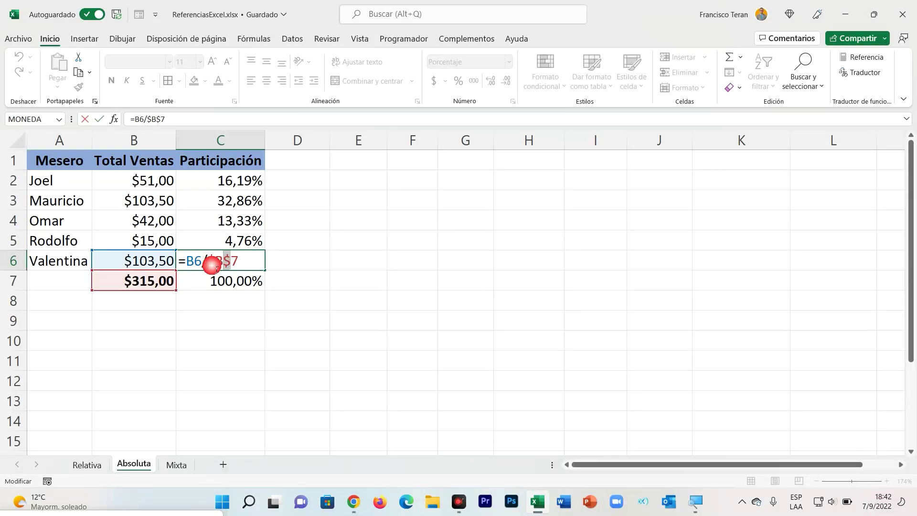
click(226, 261)
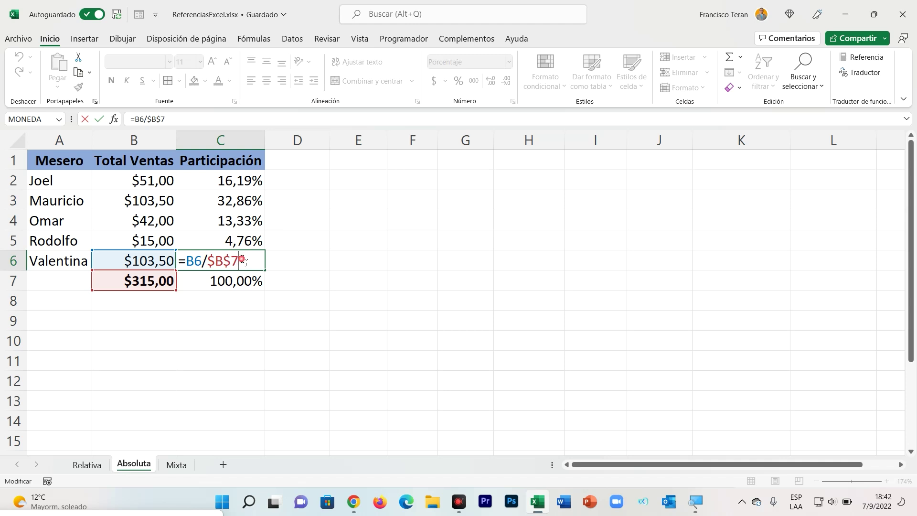
drag(247, 260, 210, 266)
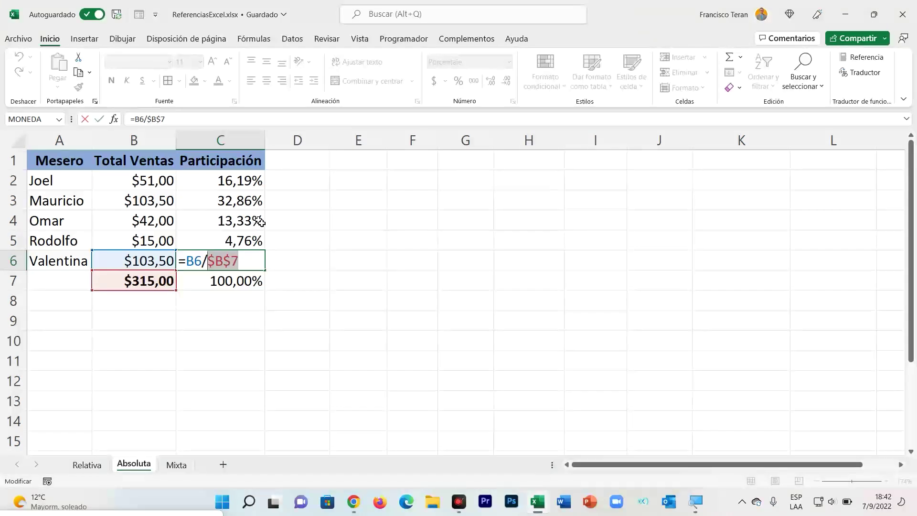
key(ctrl+Return)
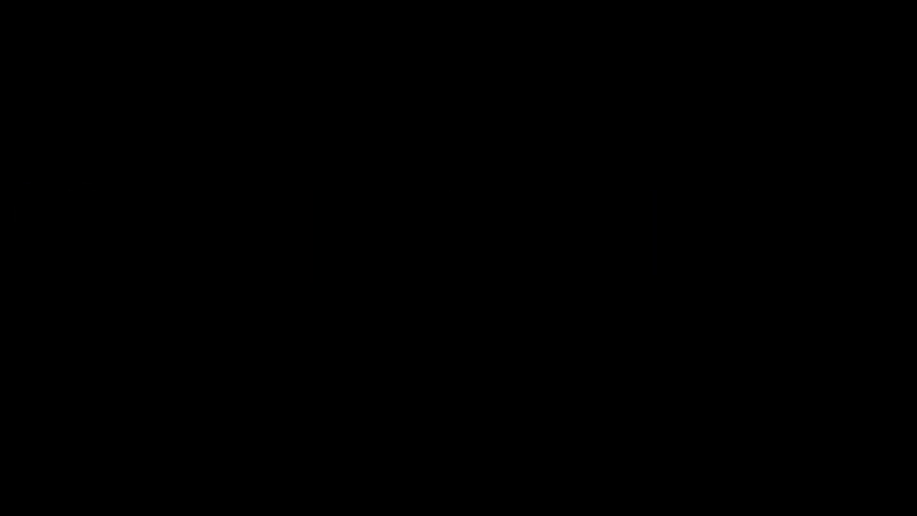
On the Mixta sheet, examine the quarterly sales in B2:E6 and the first waiter's Total Ventas in F2
click(127, 303)
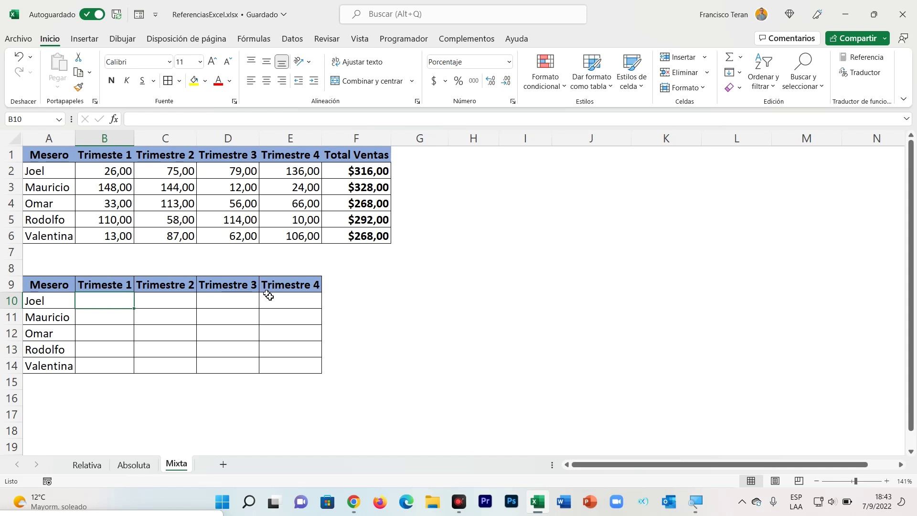
drag(111, 170, 299, 235)
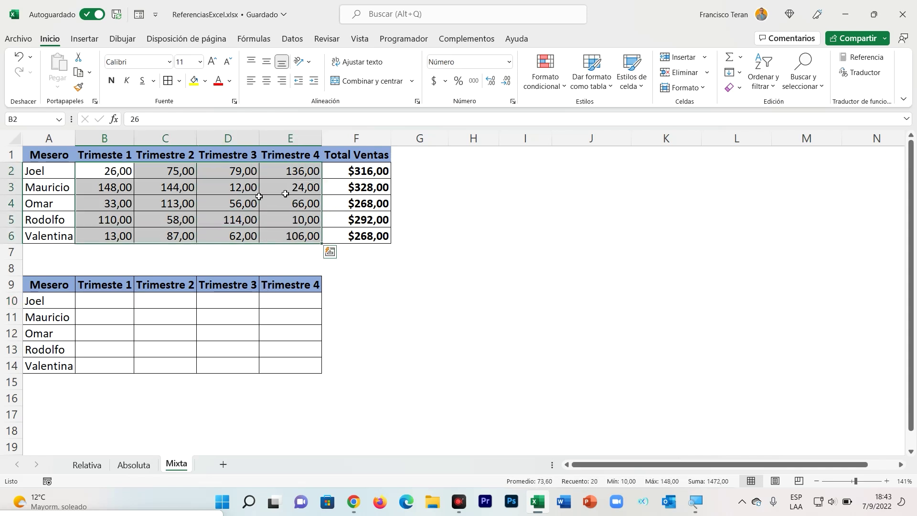
click(101, 172)
click(144, 170)
click(222, 171)
click(280, 174)
click(45, 173)
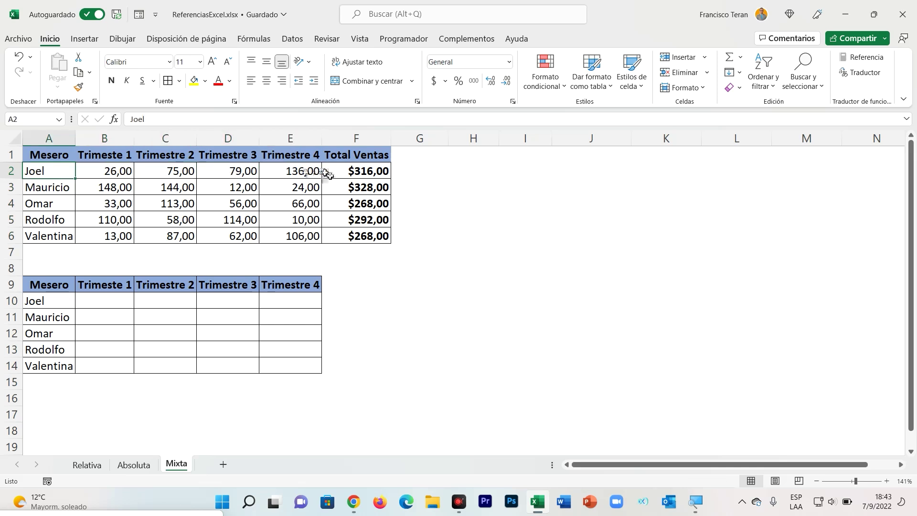
click(337, 172)
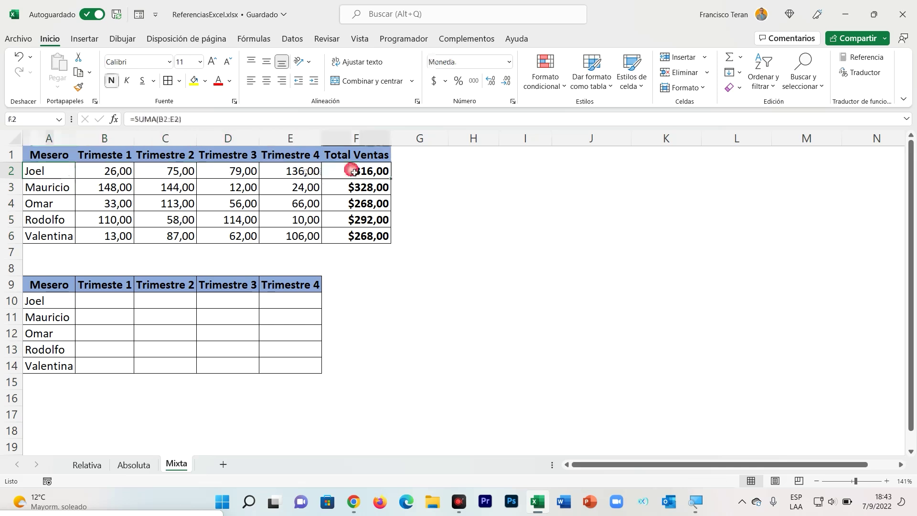
Review how each quarter's value in B2:E2 relates to the total in F2 for the percentage table starting at B10
click(110, 304)
click(114, 173)
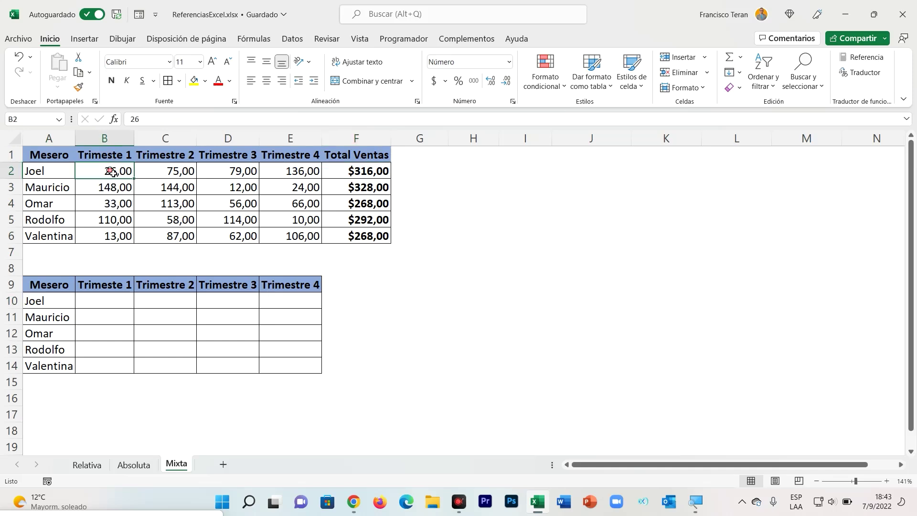
click(184, 173)
click(241, 172)
click(317, 173)
click(370, 173)
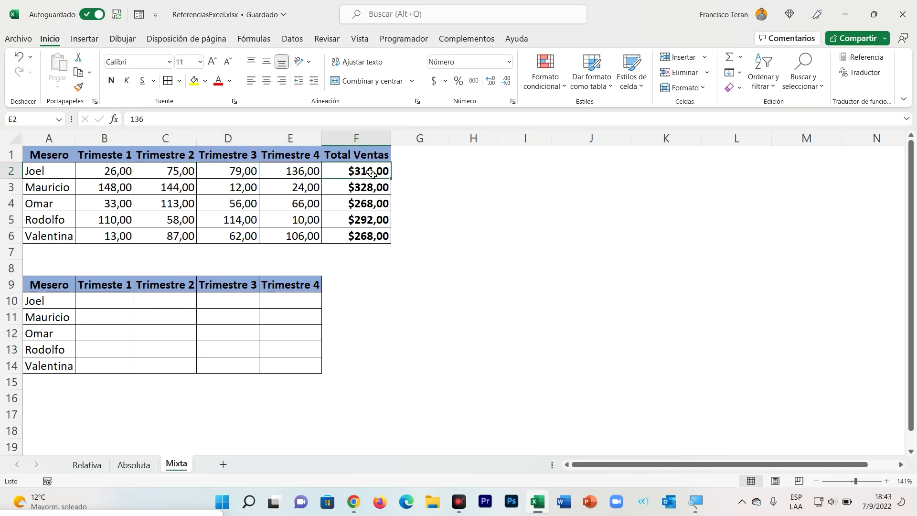
click(120, 173)
click(164, 171)
click(234, 173)
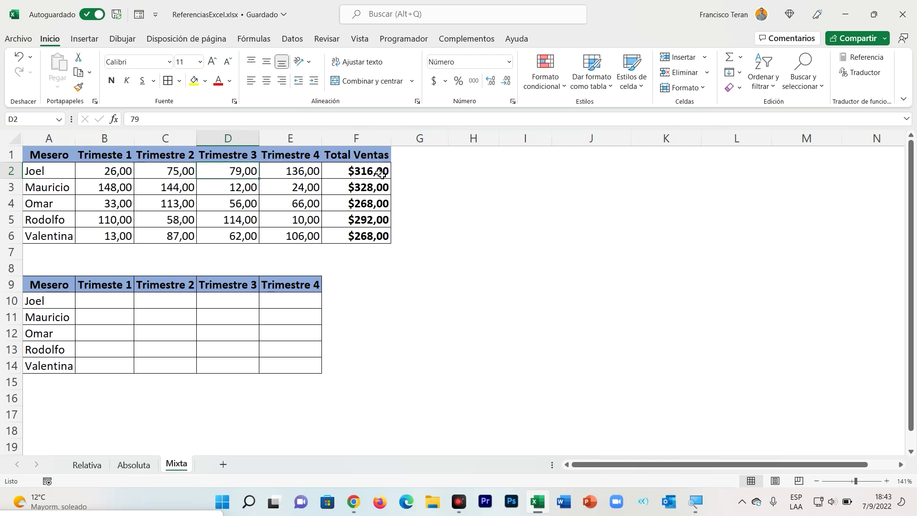
click(370, 173)
Enter the formula =B2/F2 in B10 to calculate the first waiter's share for the first quarter
click(116, 304)
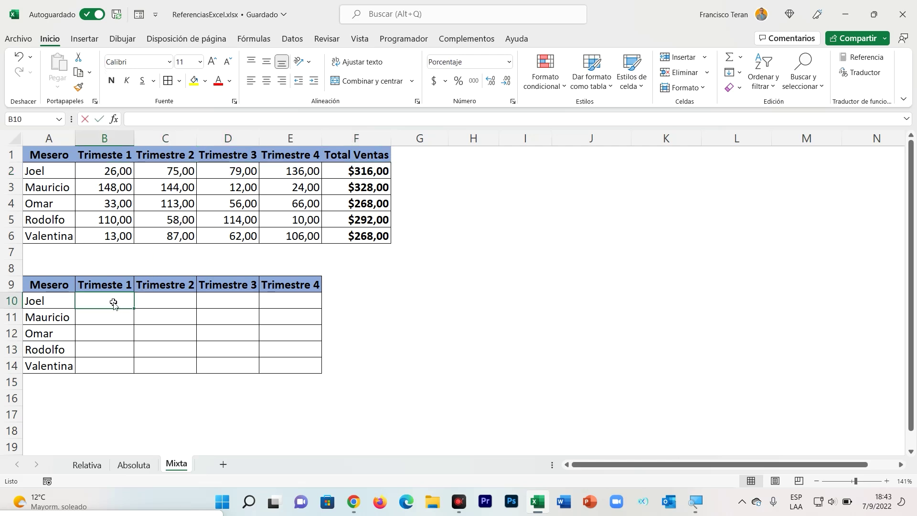
text(=)
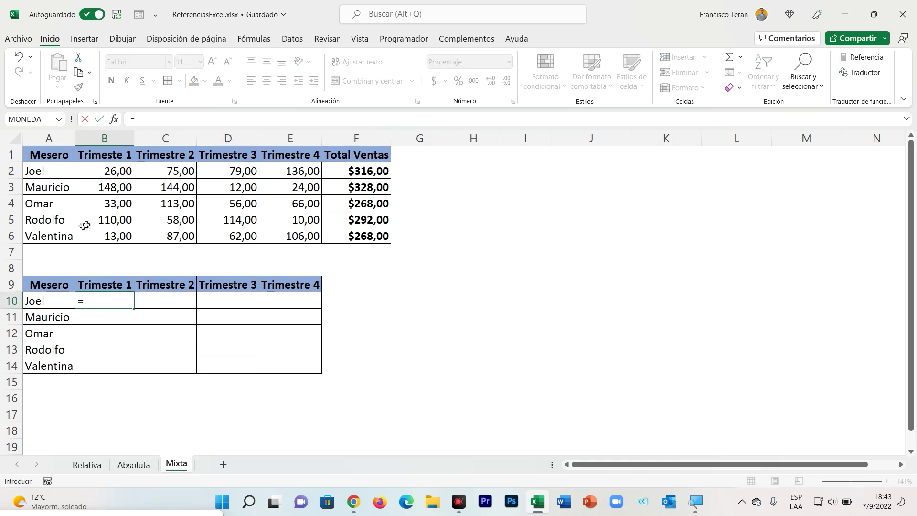
click(101, 172)
text(/)
click(368, 171)
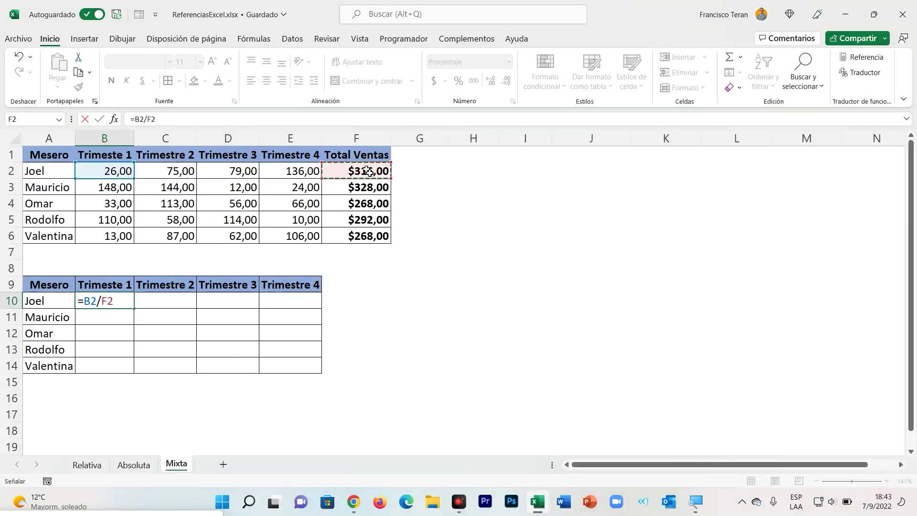
key(Return)
click(109, 302)
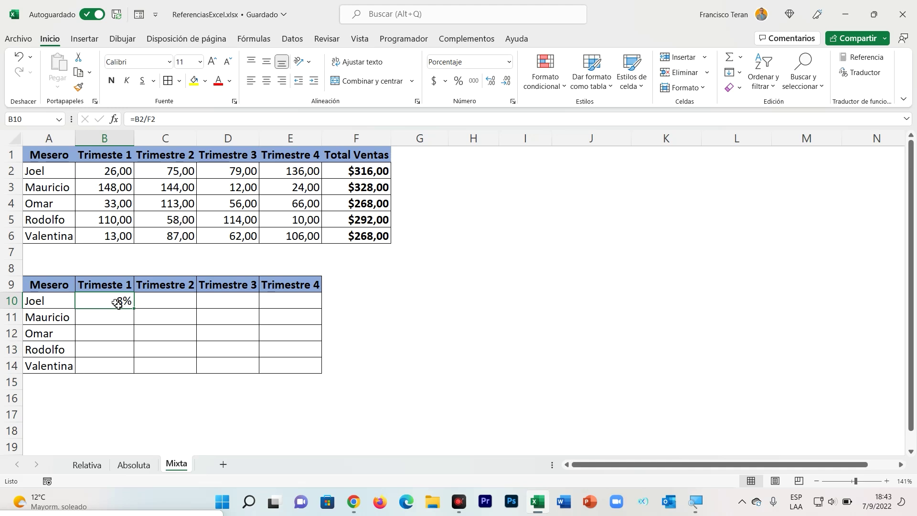
Make the divisor in B10 absolute so the formula reads =B2/$F$2, and copy it across through E10
double_click(109, 303)
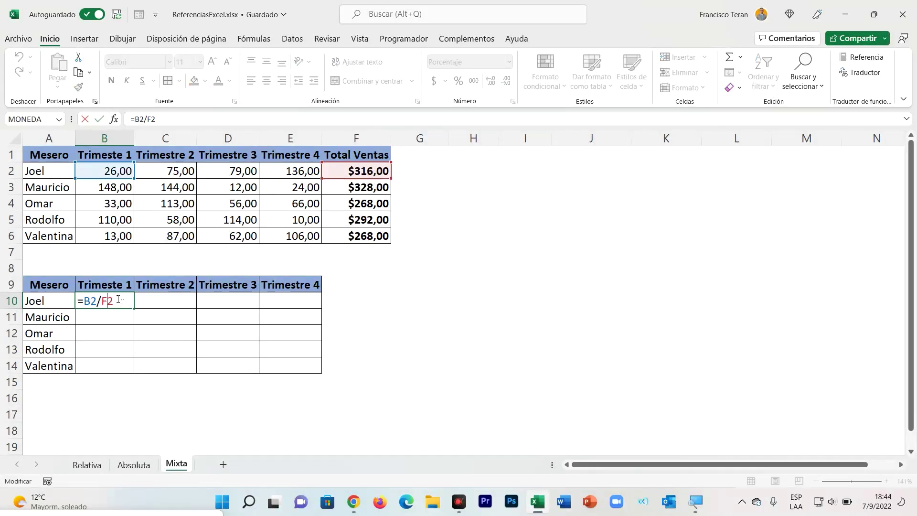
double_click(106, 302)
key(F4)
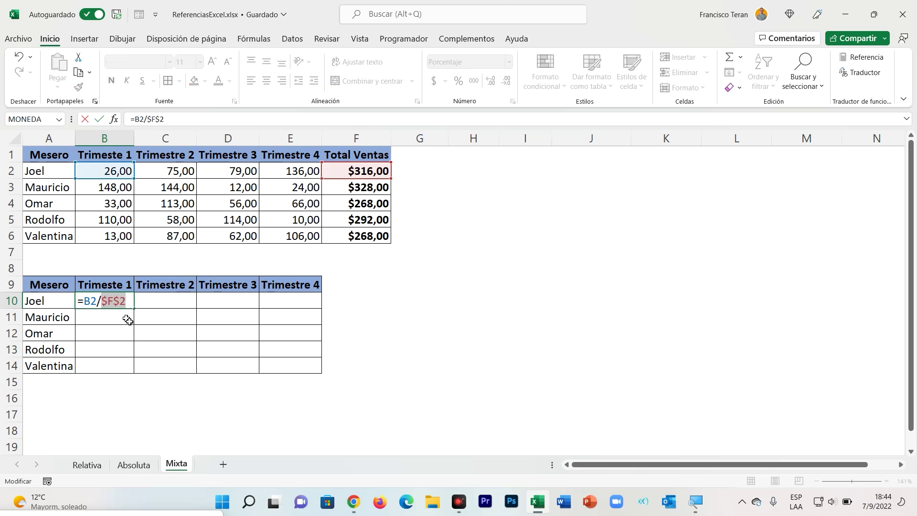
key(Return)
click(119, 301)
drag(132, 310, 304, 306)
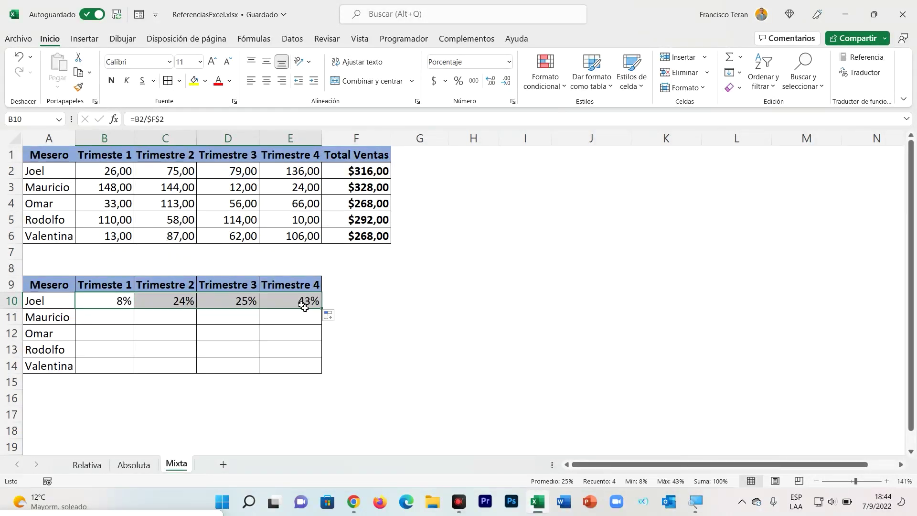
Sum B10:E10 in F10 with =SUMA(B10:E10) and copy the formula down through F14
click(342, 304)
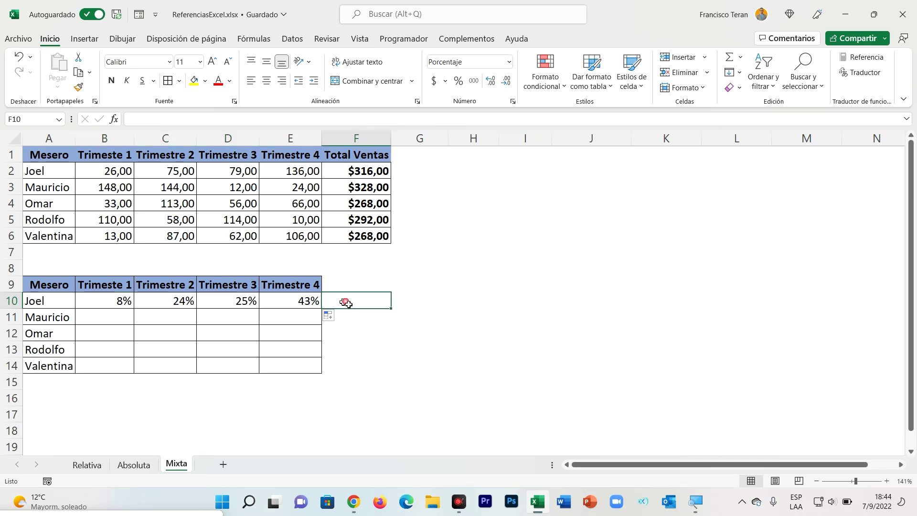
click(729, 57)
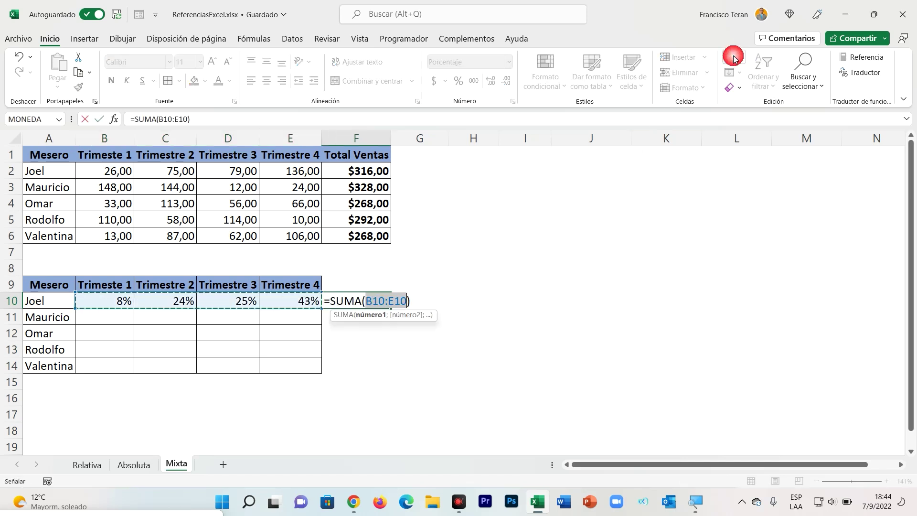
key(Return)
click(375, 301)
drag(392, 310, 394, 373)
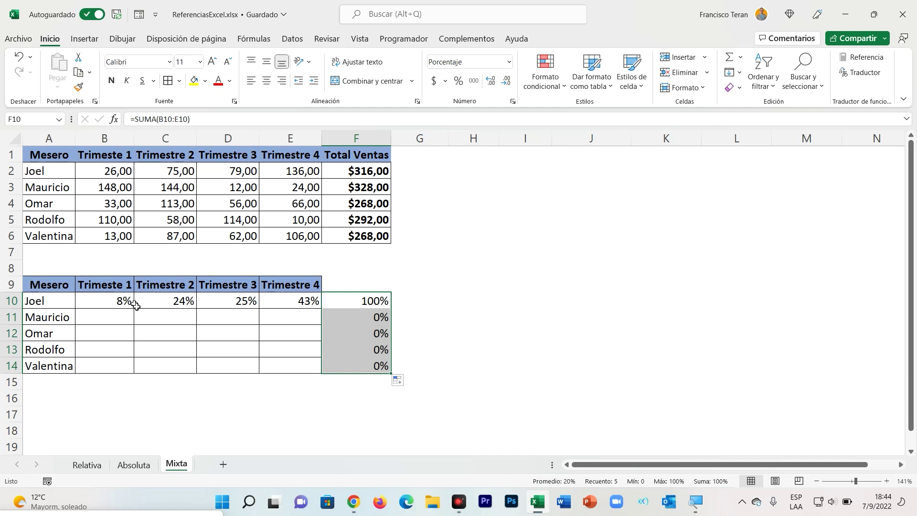
Inspect the percentages in B10:E10 and compare the references in the formulas of B10 and C10
click(119, 304)
drag(102, 303, 285, 305)
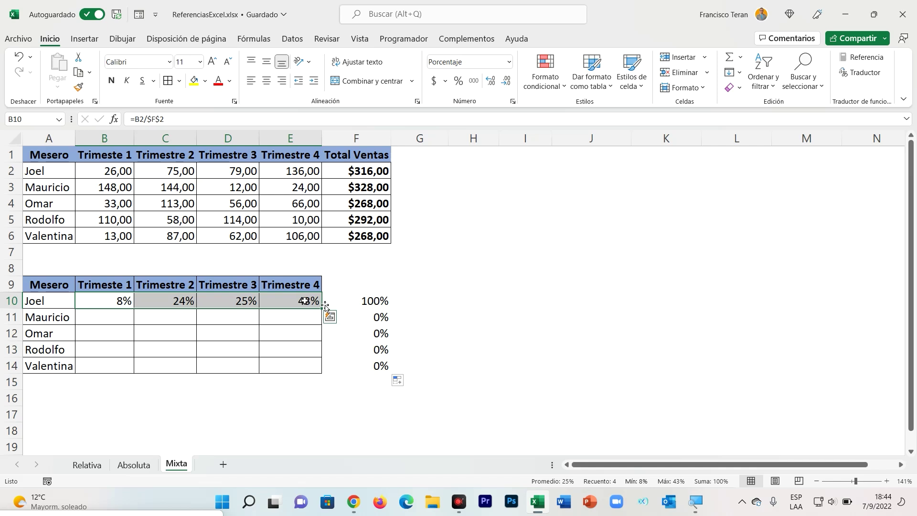
double_click(121, 305)
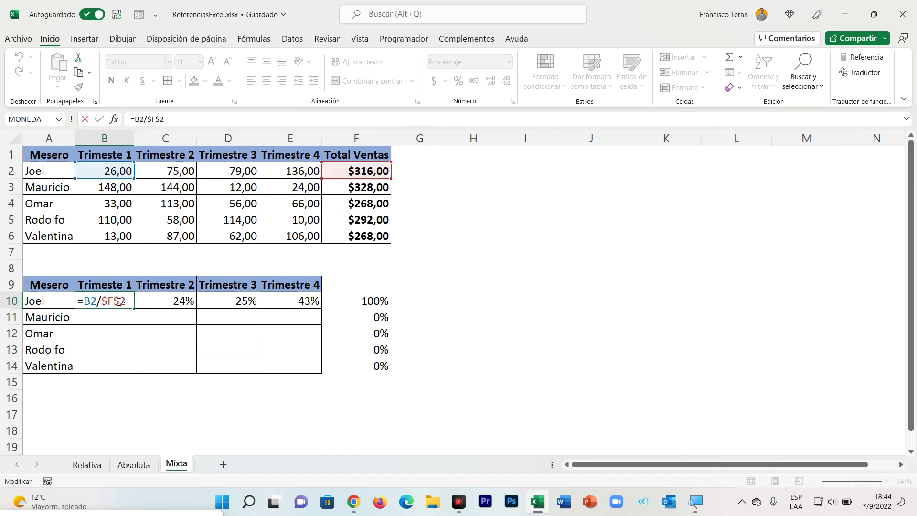
key(Escape)
double_click(165, 304)
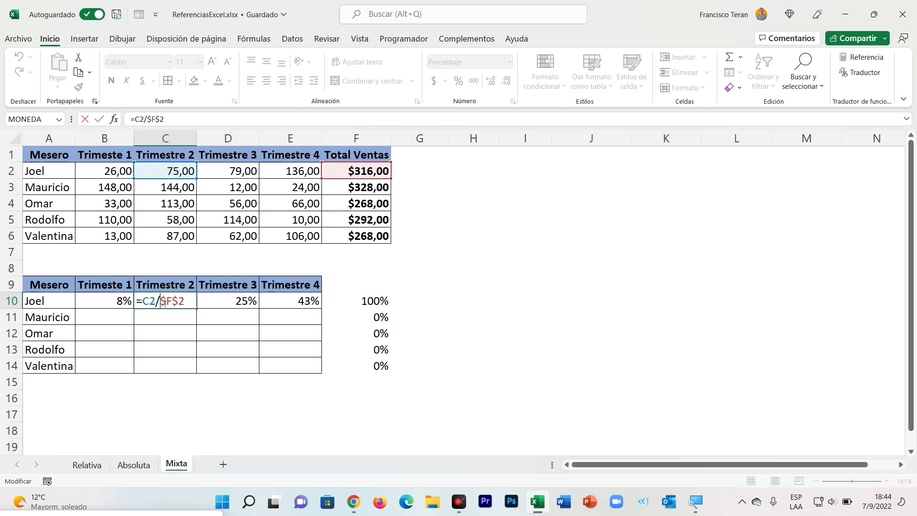
key(Escape)
double_click(99, 302)
key(Escape)
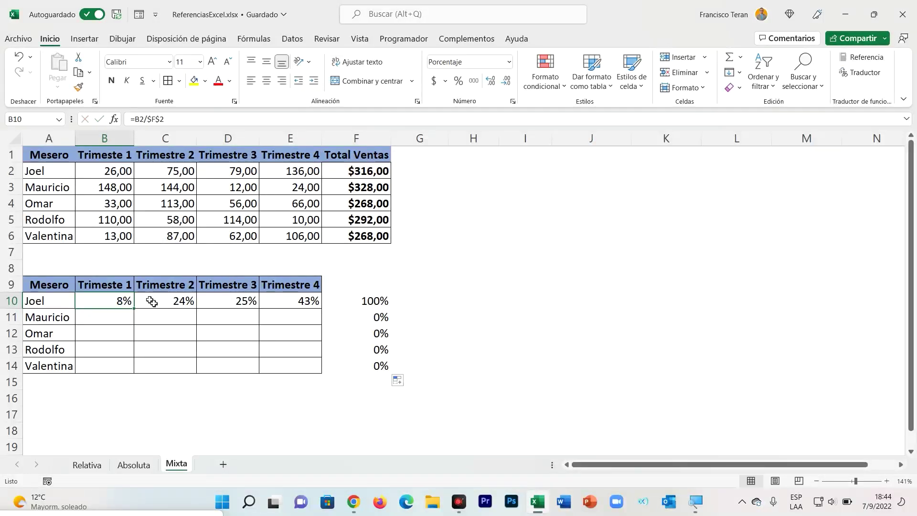
Check the numerator and the $F$2 divisor in the formulas of C10, D10 and E10
double_click(162, 300)
key(Escape)
click(223, 301)
double_click(223, 301)
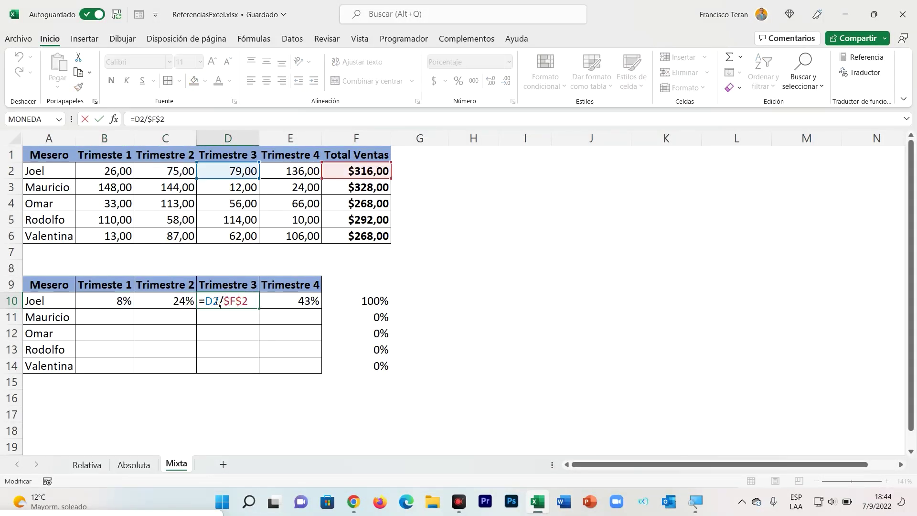
key(Escape)
click(290, 303)
double_click(283, 303)
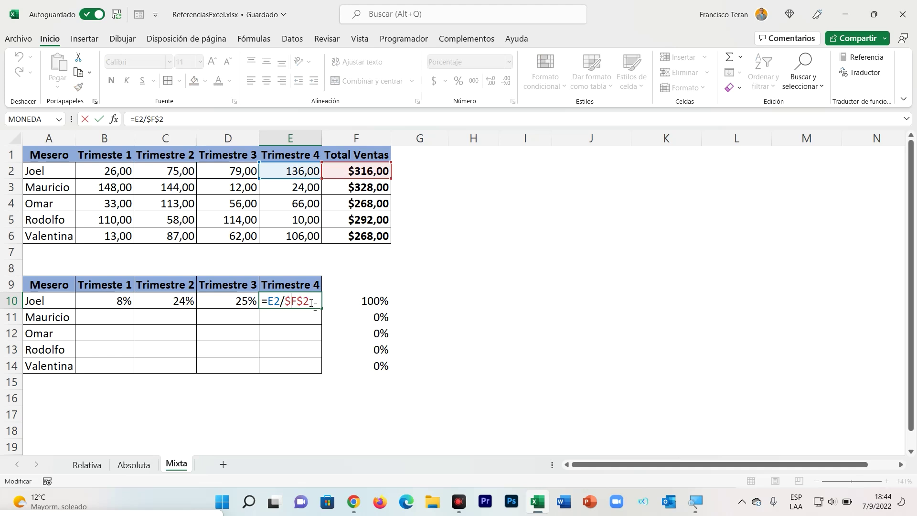
Copy the percentage formulas with the $F$2 divisor from B10:E10 down through row 14 and check the sums in F11 and F12
key(Escape)
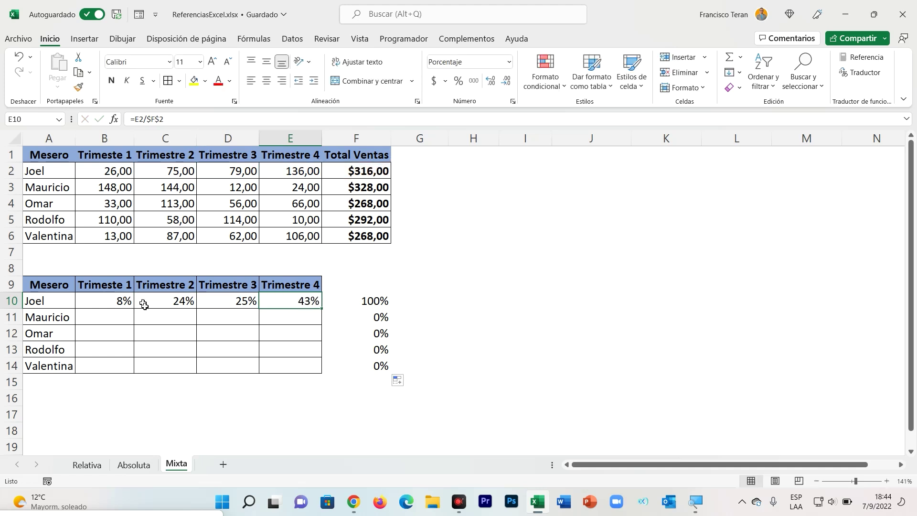
drag(114, 304, 321, 375)
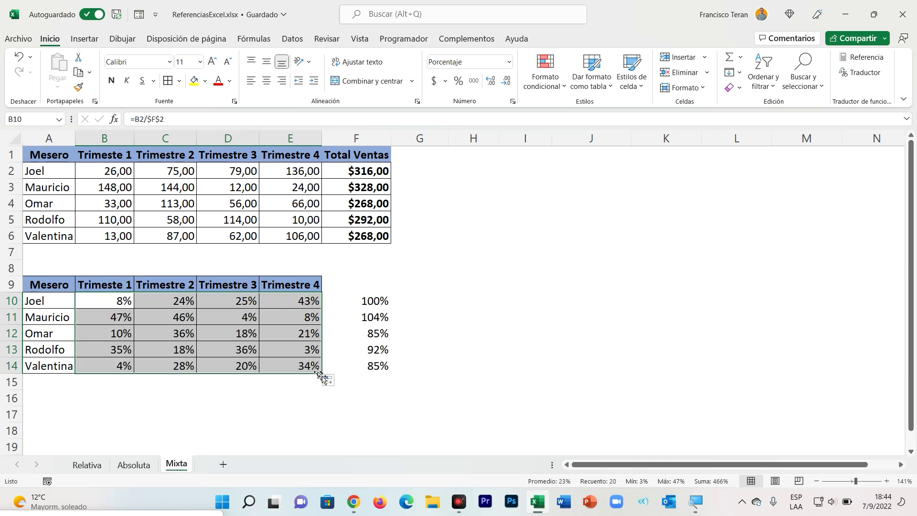
click(375, 317)
click(374, 337)
click(369, 322)
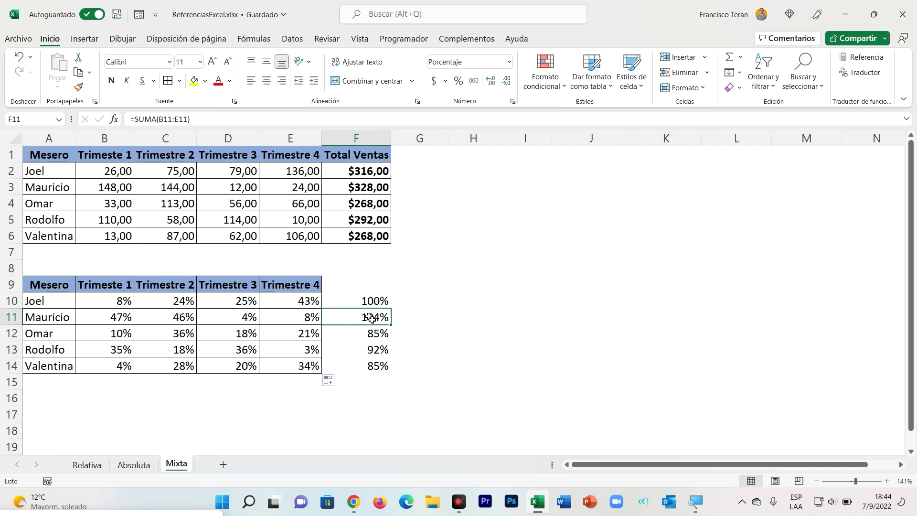
Examine the quarterly percentages in B11:E11 and compare the row sums in F11:F14
drag(116, 320, 301, 317)
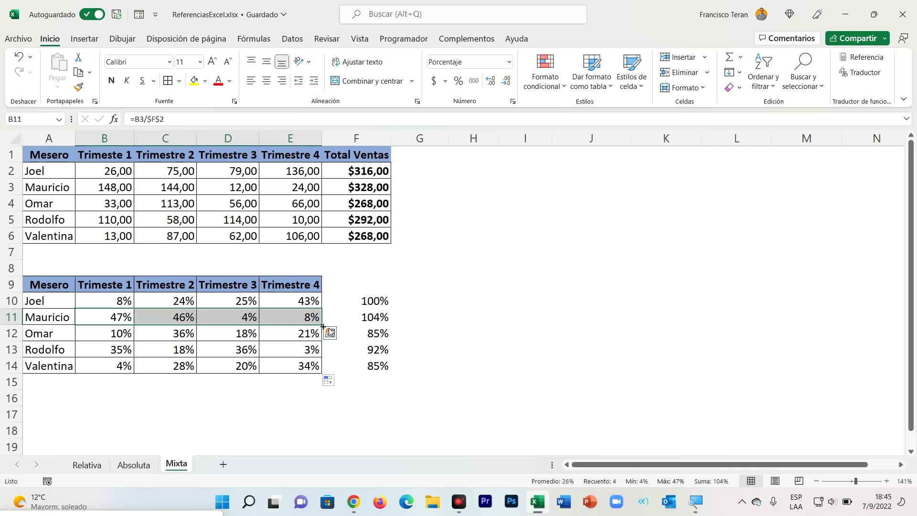
click(377, 336)
click(374, 351)
drag(378, 364, 373, 317)
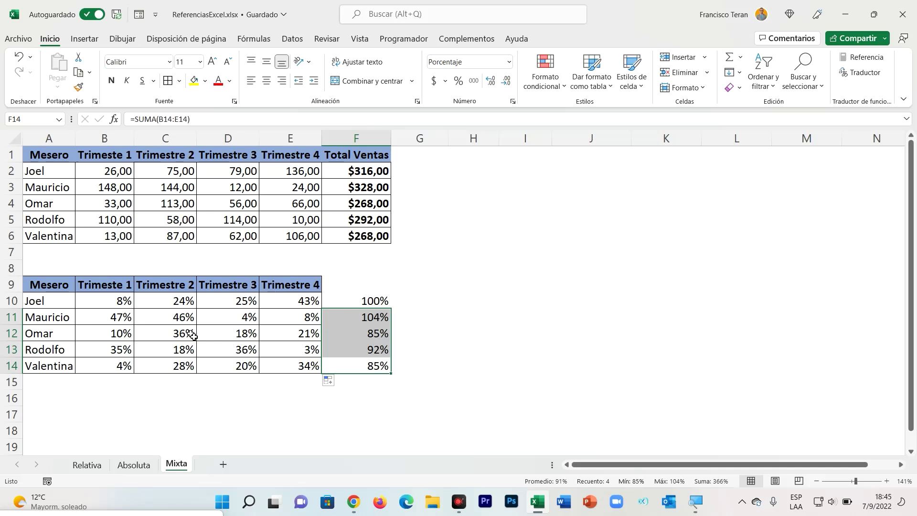
Inspect the formulas in B11, C11 and D11 to see which total the $F$2 divisor points to
click(164, 334)
double_click(123, 317)
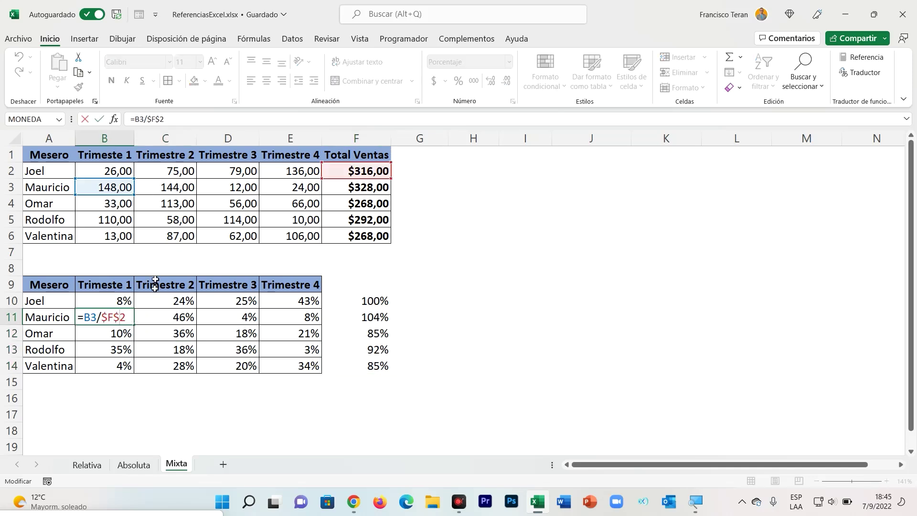
drag(129, 319, 101, 317)
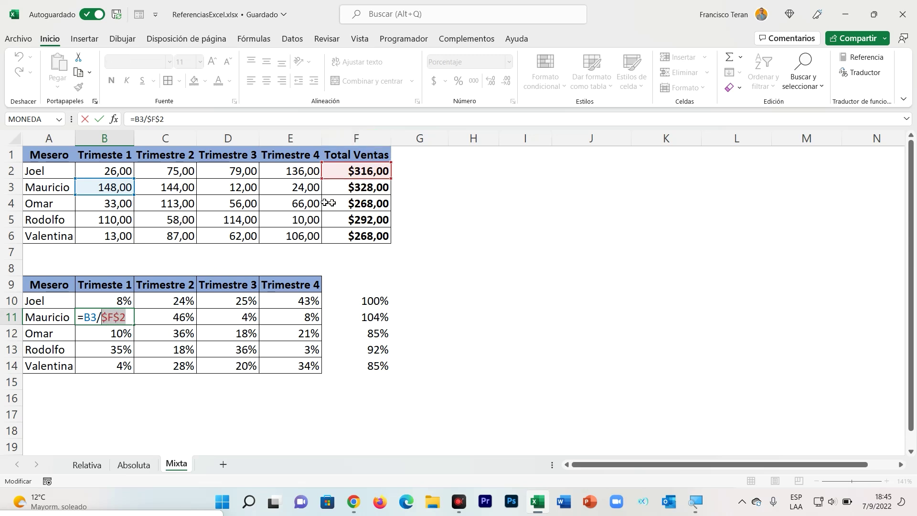
key(Escape)
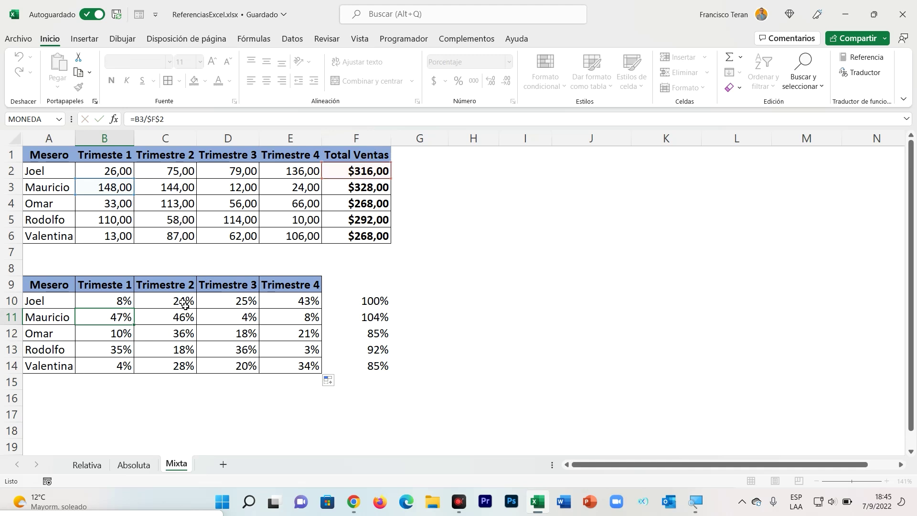
click(166, 320)
double_click(165, 320)
key(Escape)
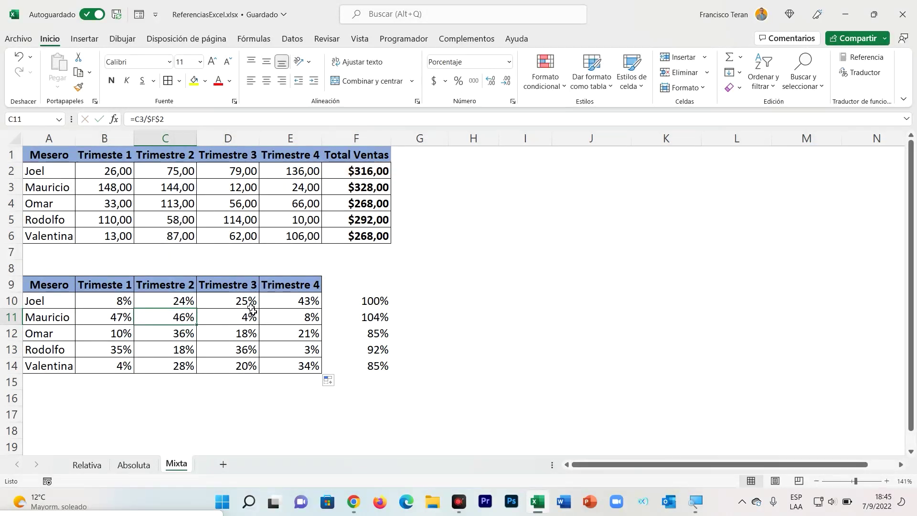
click(245, 320)
double_click(244, 320)
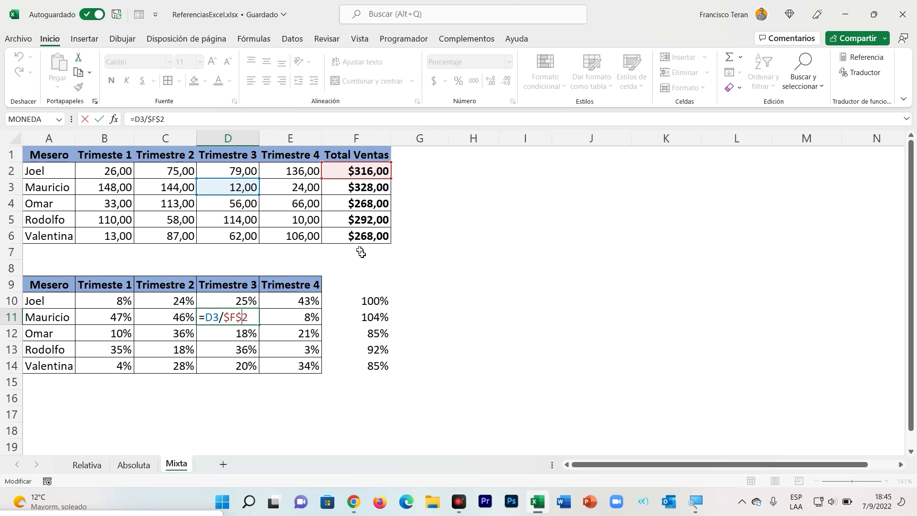
key(Escape)
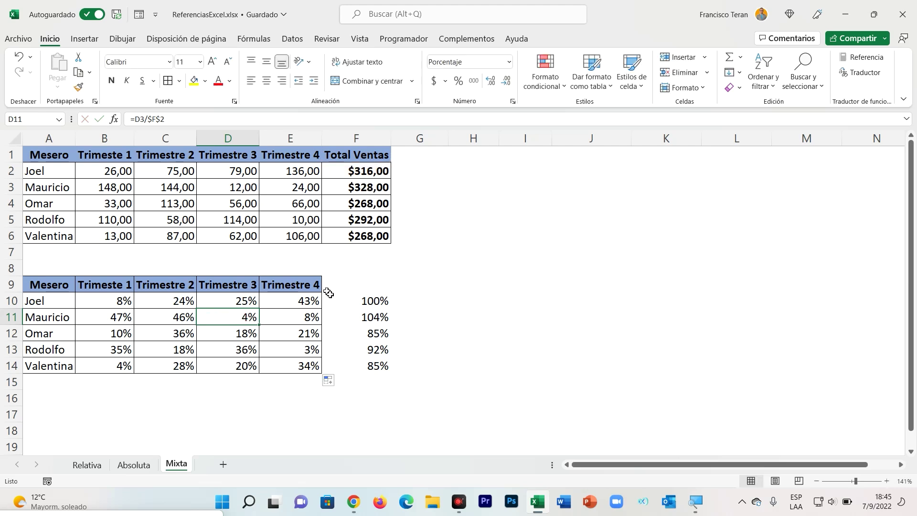
Change the divisor in B10 to a column-locked mixed reference so the formula reads =B2/$F2, and copy it across through E10
double_click(108, 302)
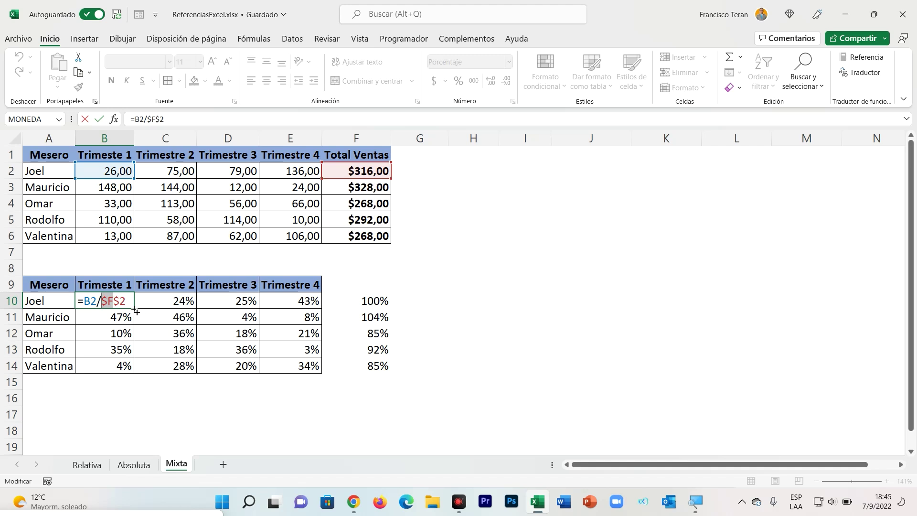
drag(127, 301, 116, 300)
key(F4)
key(F4)
key(F4)
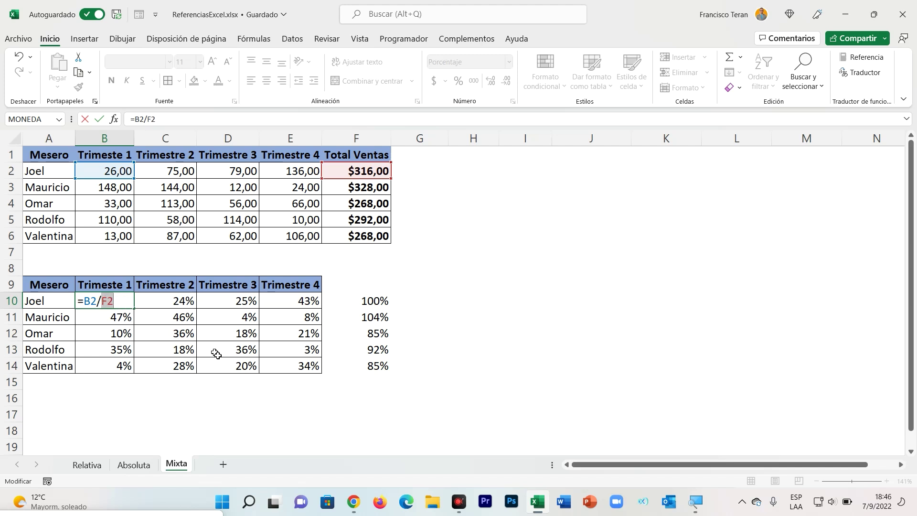
key(F4)
key(F4)
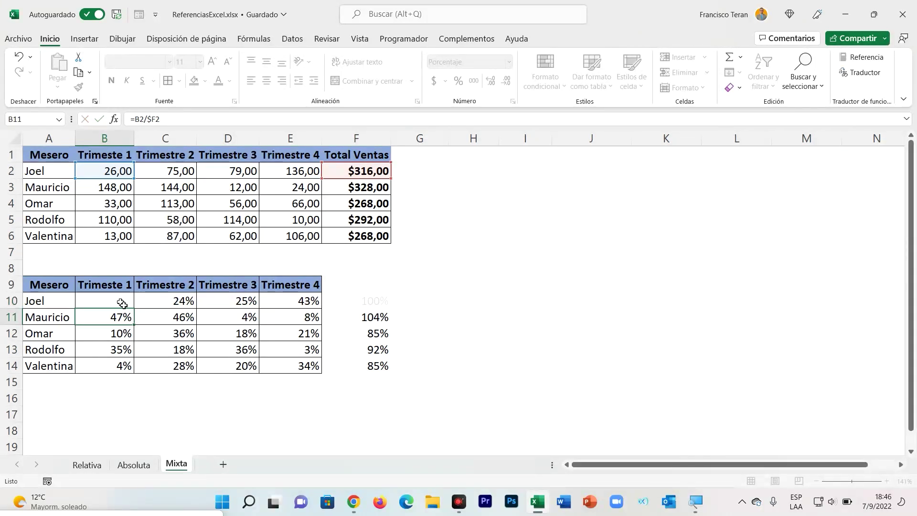
key(Return)
click(119, 302)
drag(135, 311, 312, 306)
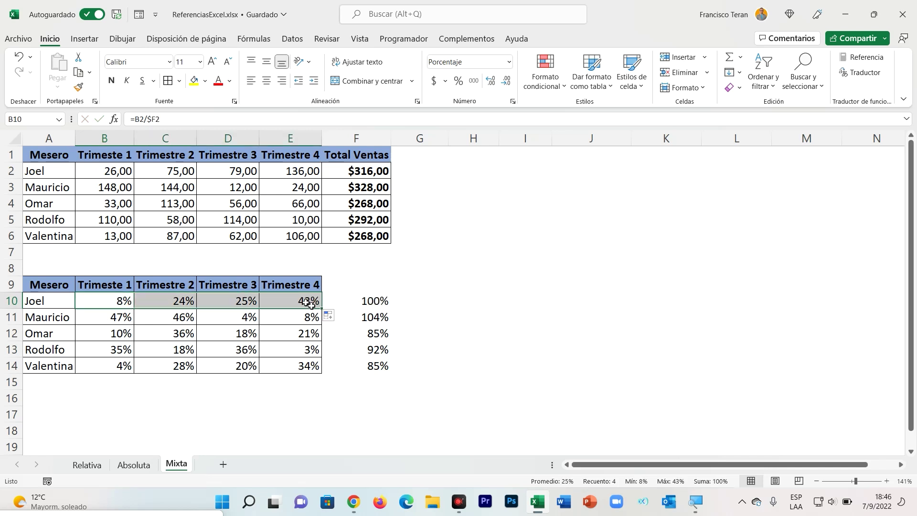
Compare the $F2 divisor in the formulas of B10 and C10
double_click(111, 300)
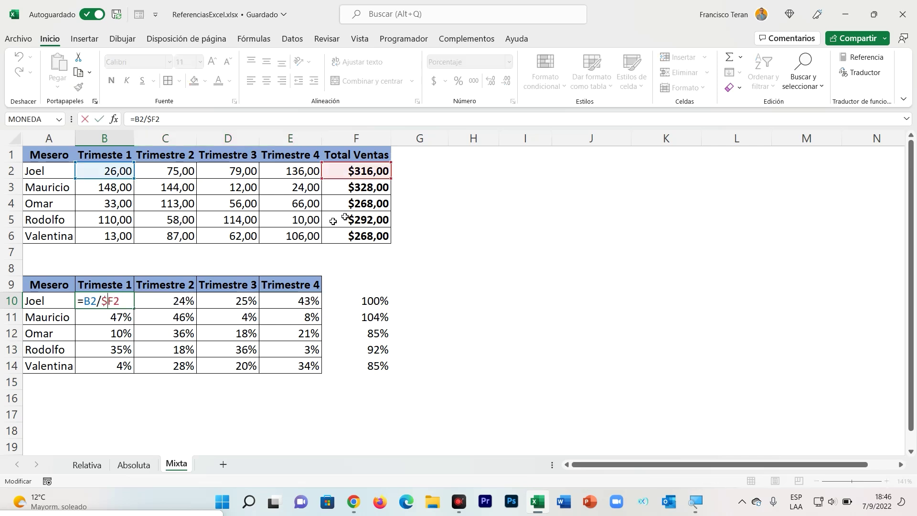
key(Tab)
double_click(157, 303)
key(Escape)
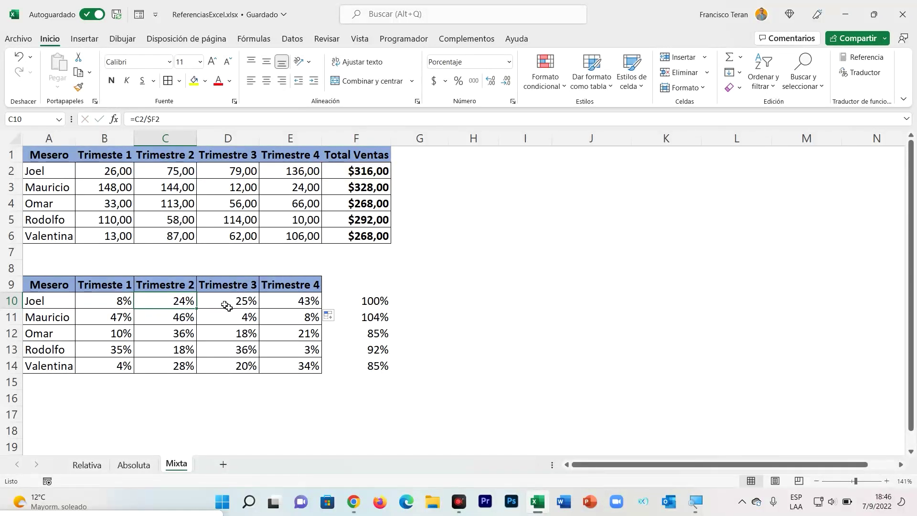
Copy the mixed-reference formulas in B10:E10 down through row 14 and check the sum in F11
drag(122, 301, 318, 368)
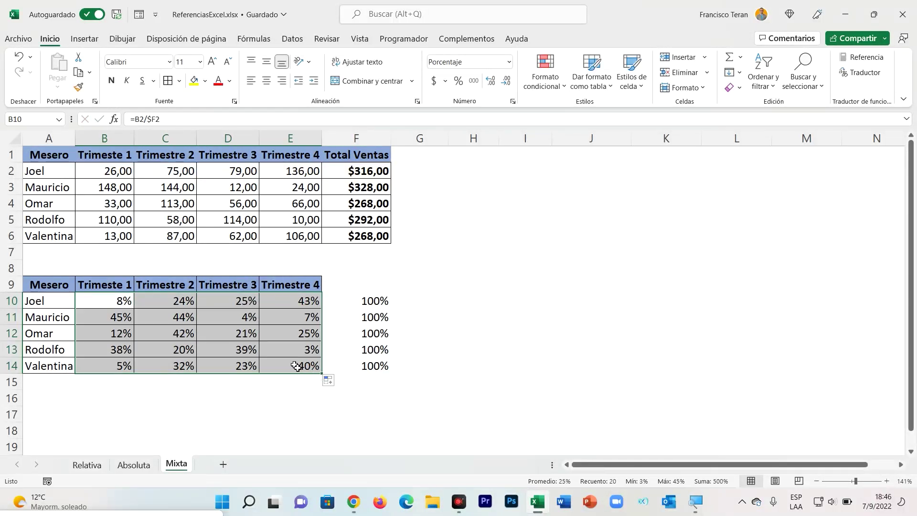
click(368, 323)
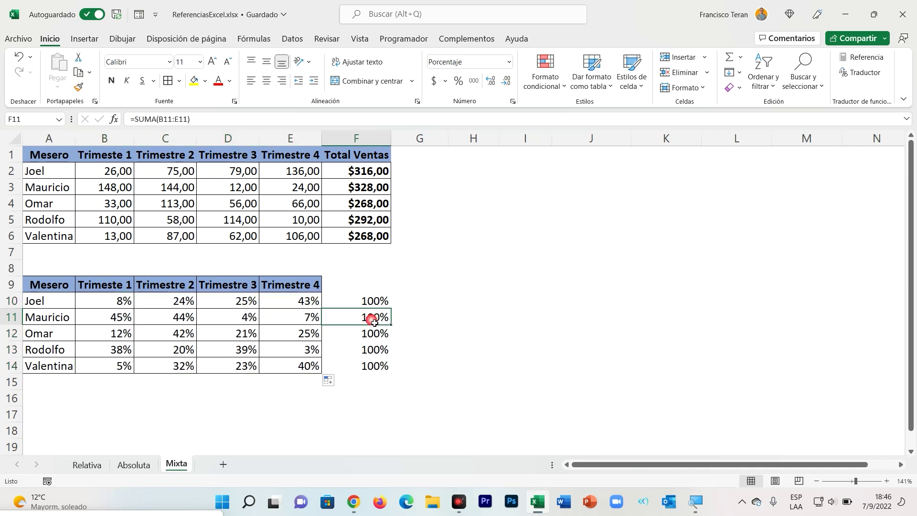
Inspect the formulas in B11 and B12, checking the locked column and the relative row of the divisor
double_click(115, 318)
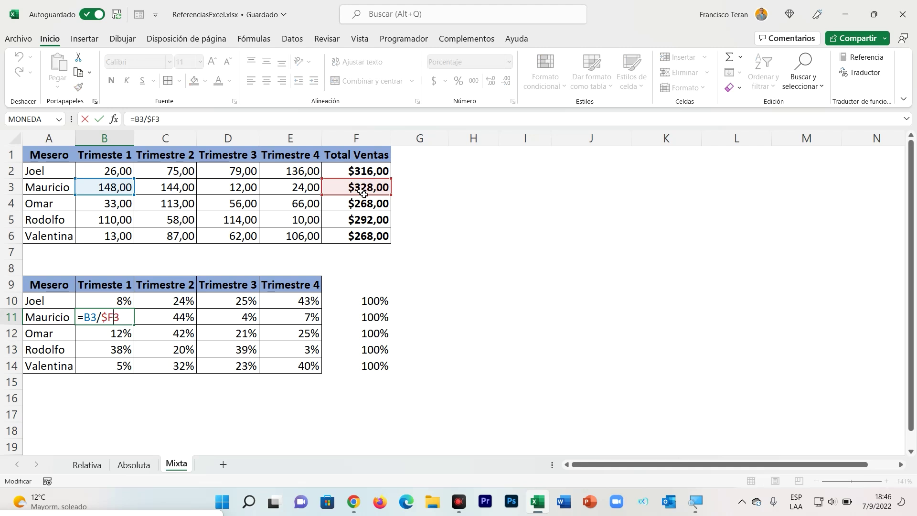
key(Escape)
double_click(93, 333)
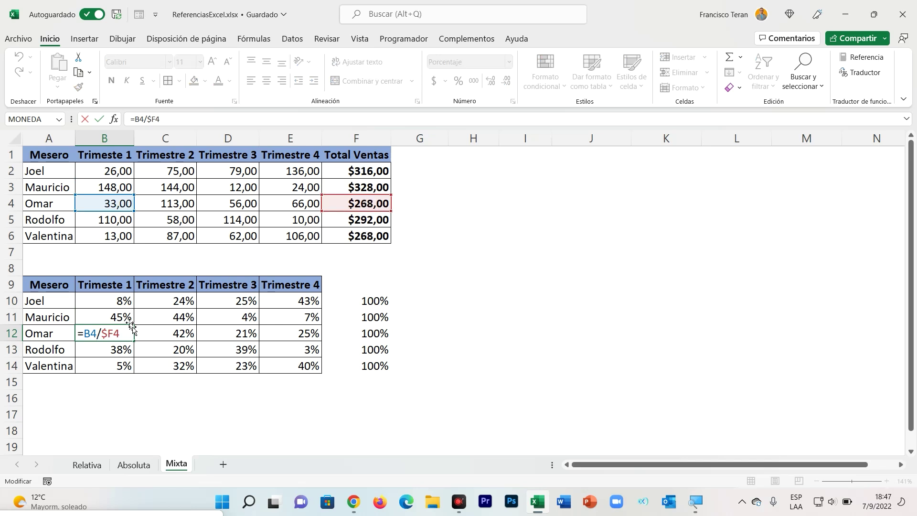
drag(101, 333, 105, 335)
drag(124, 335, 115, 334)
key(ctrl+Return)
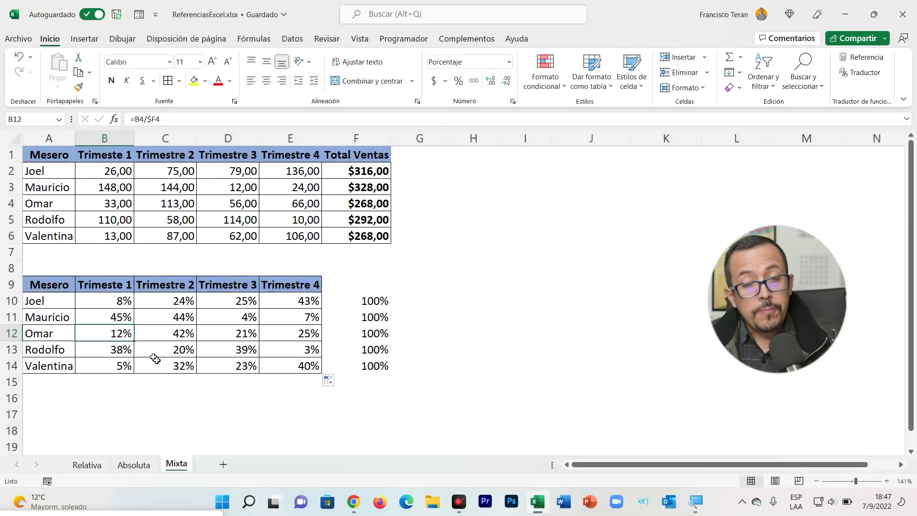